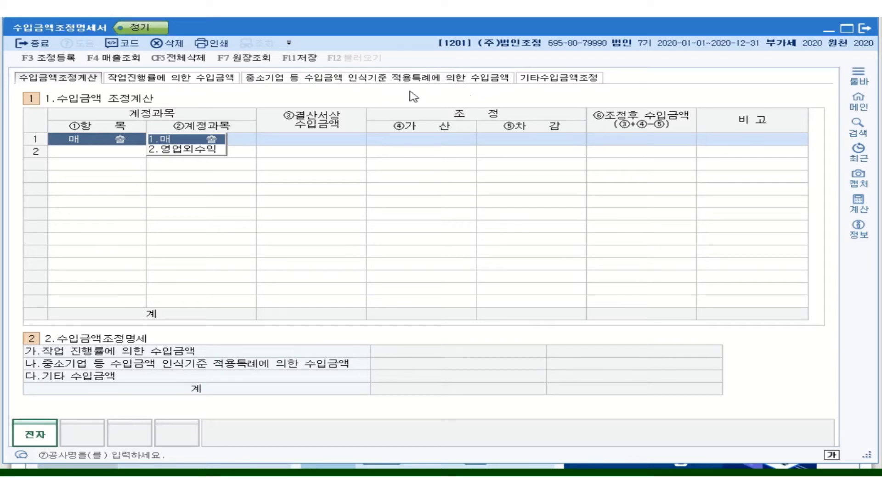
Review the progress-based (작업진행률), SME special-rule (중소기업 등) and other-revenue (기타수입금액) adjustment sheets, returning to the revenue adjustment calculation (수입금액조정계산).
click(186, 80)
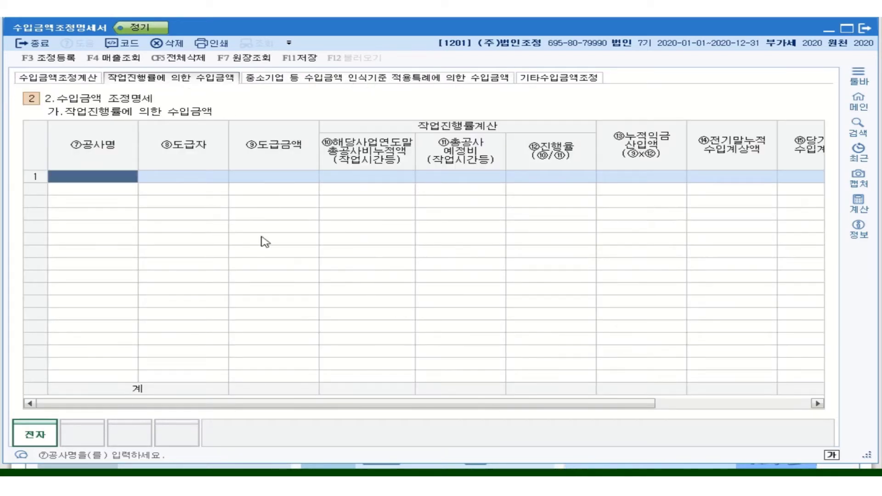
click(302, 80)
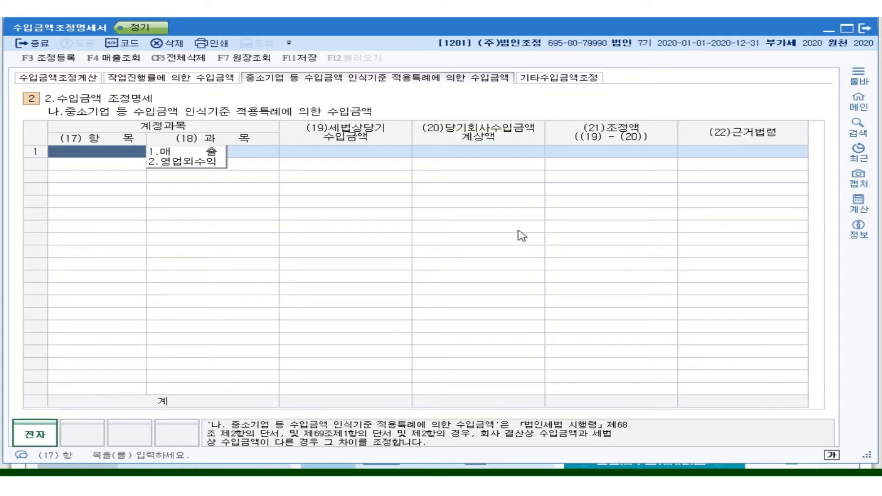
click(566, 83)
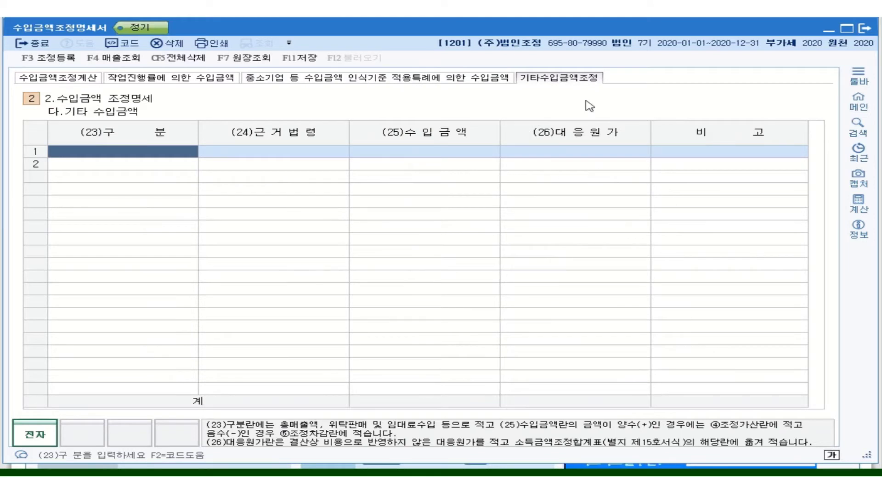
click(48, 79)
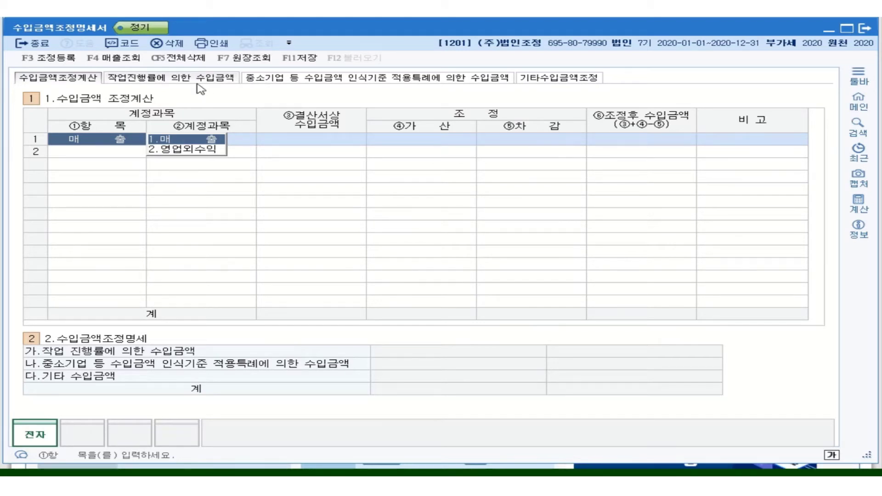
Fill row 1 of the adjustment calculation as 매출 with the 상품매출 account and its 932,000,000 amount from the sales inquiry.
click(207, 139)
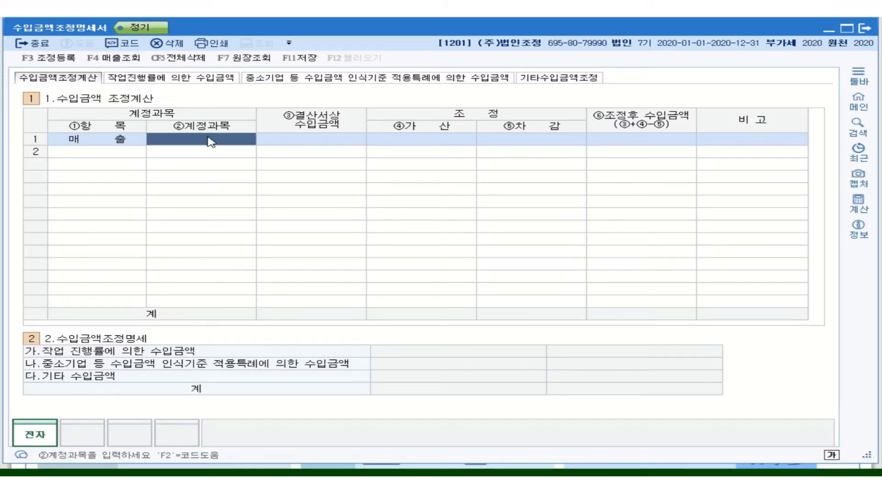
click(125, 66)
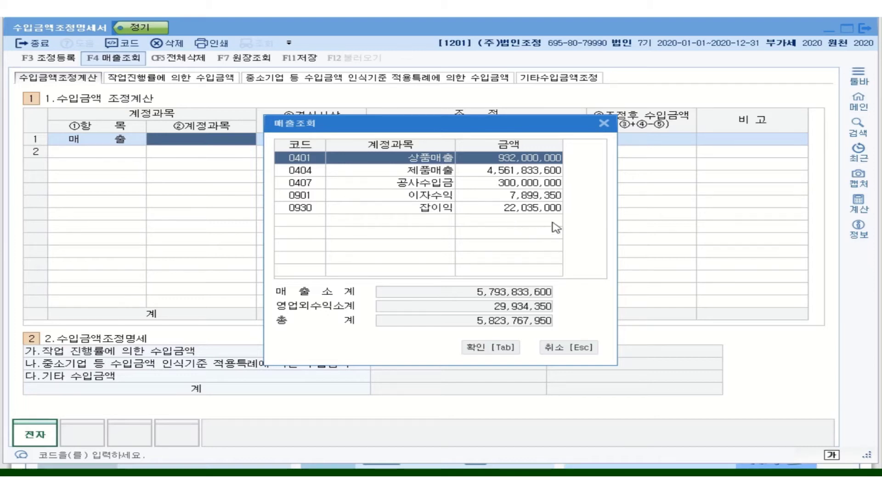
double_click(535, 161)
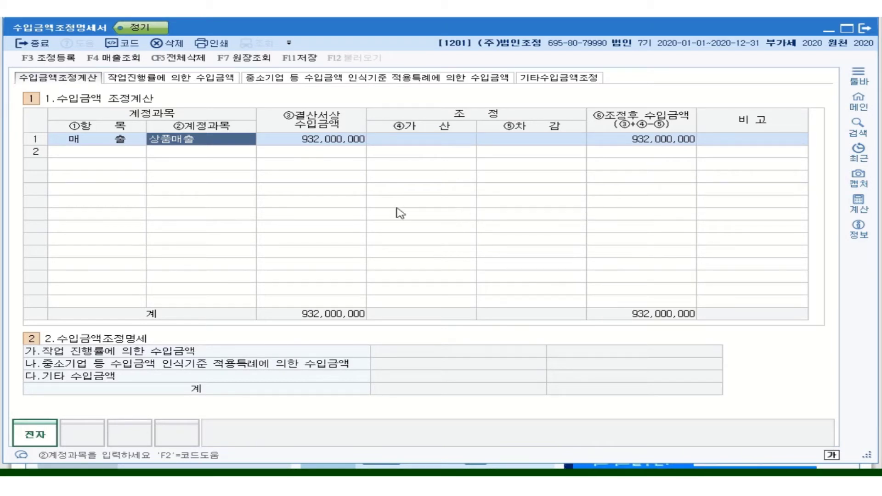
Add row 2 as a 매출 item with the 제품매출 account and its 4,561,833,600 amount from the sales inquiry.
click(115, 154)
click(214, 158)
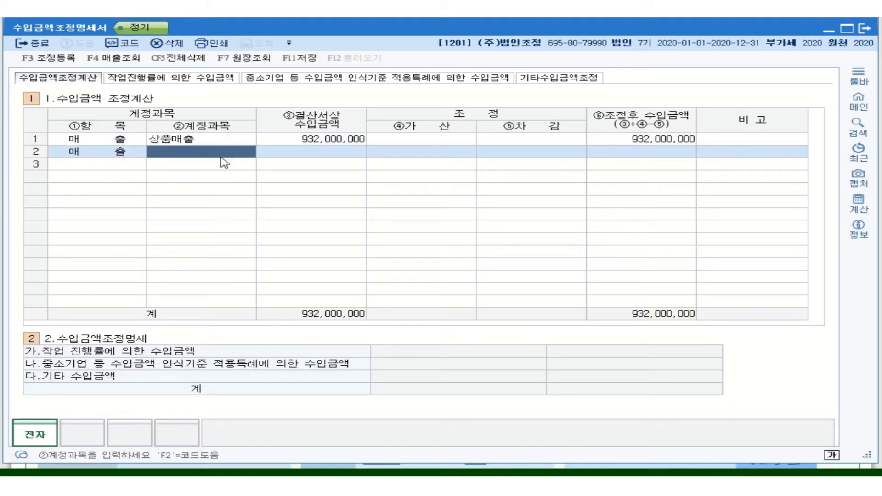
click(120, 156)
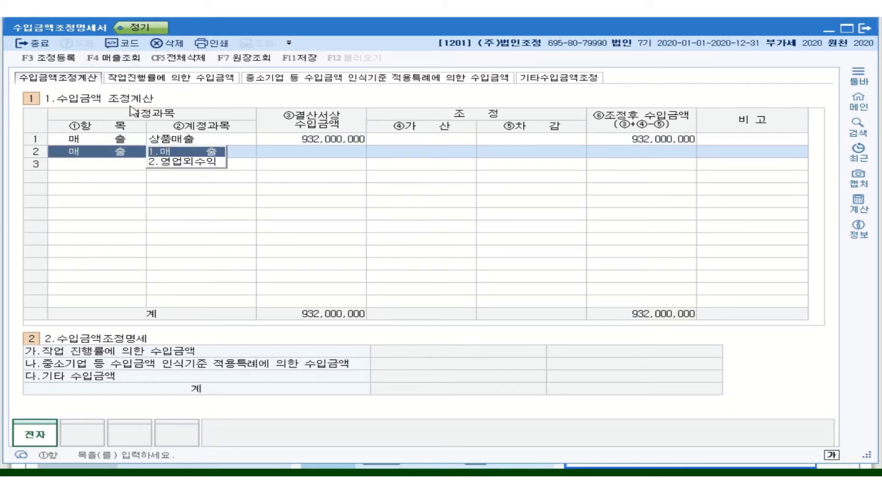
key(Return)
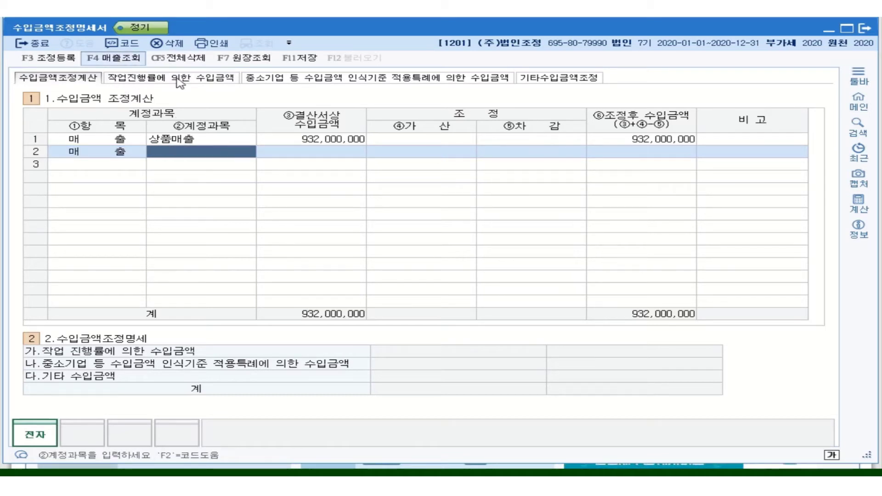
click(113, 57)
click(505, 171)
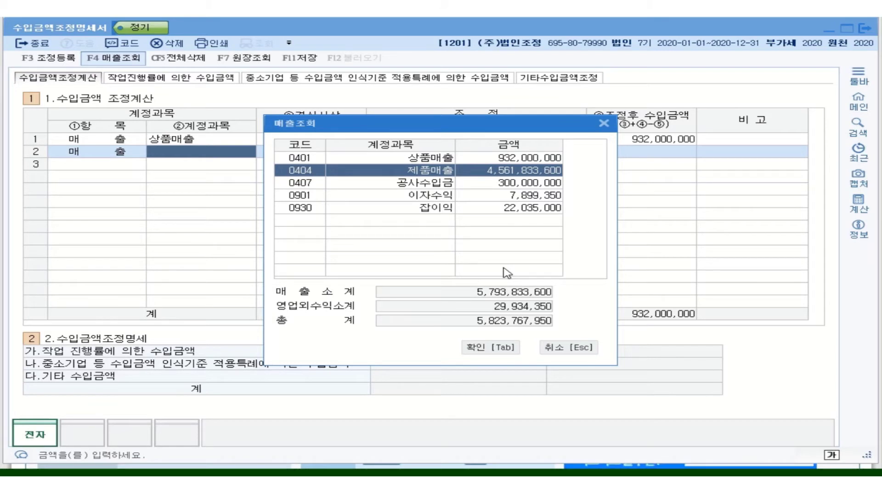
click(491, 348)
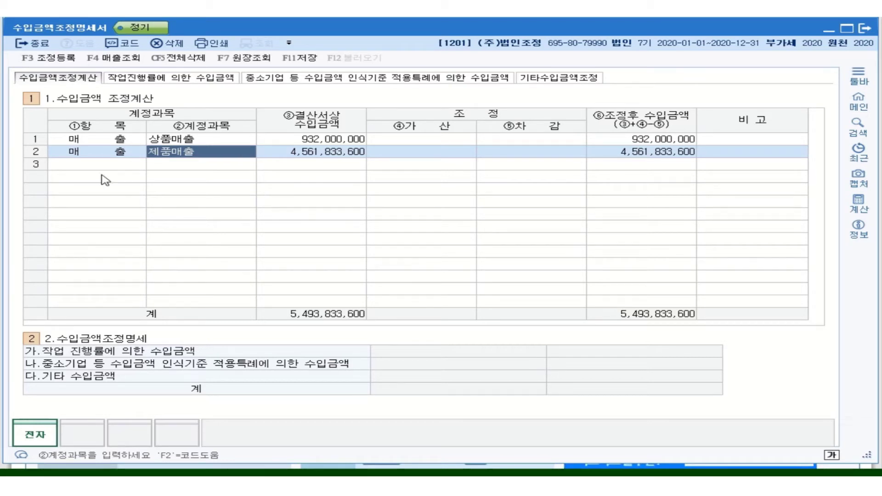
Add row 3 as a 매출 item with the 공사수입금 account and its 300,000,000 amount from the sales inquiry.
click(114, 167)
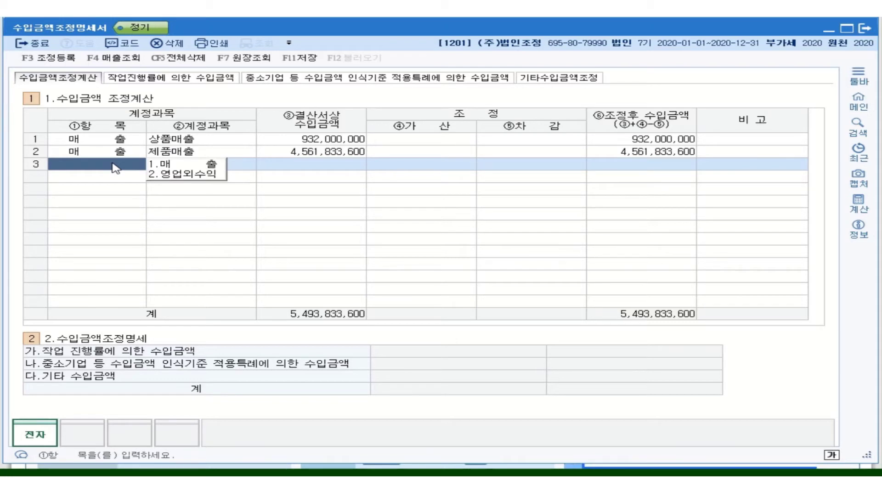
click(164, 168)
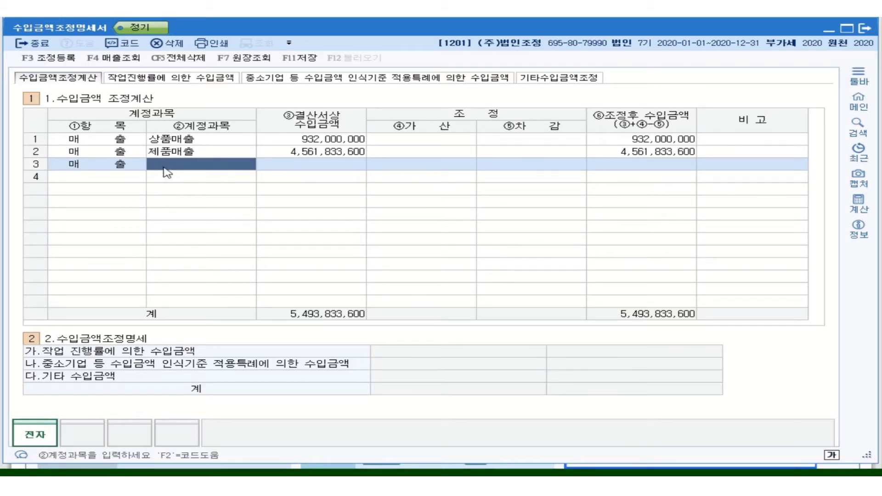
click(130, 60)
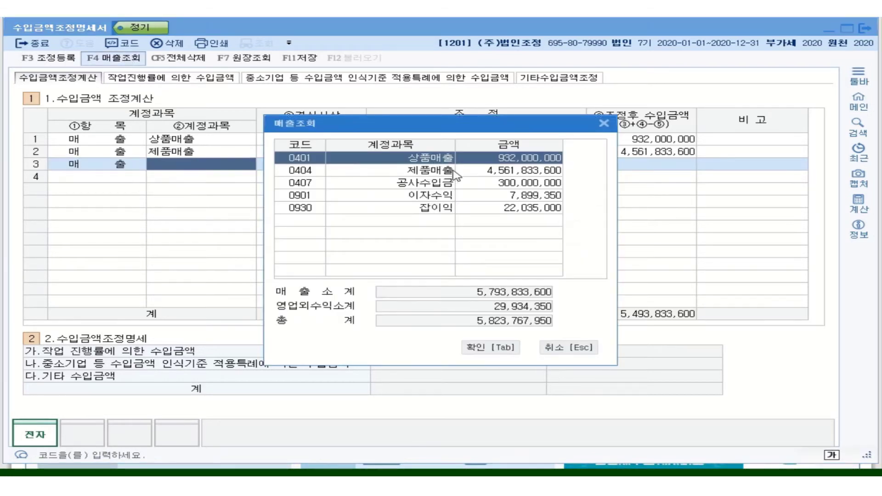
double_click(513, 186)
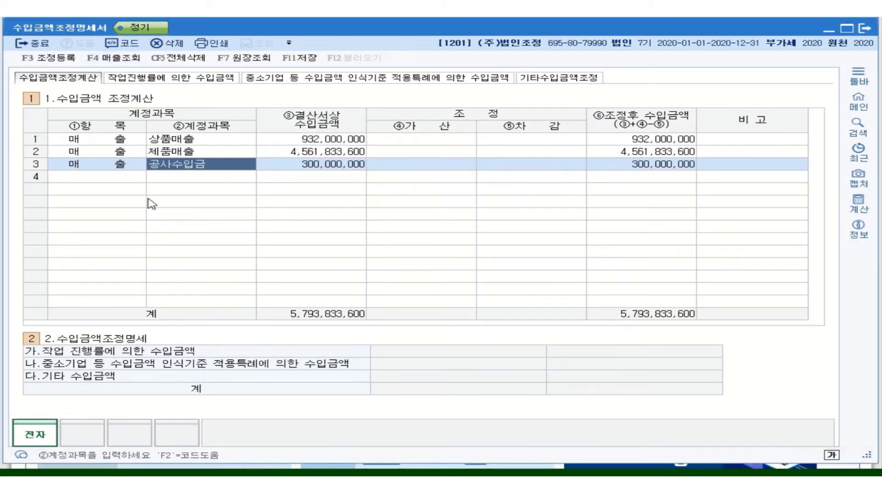
Start row 4 with 영업외수익 as its item category.
click(128, 181)
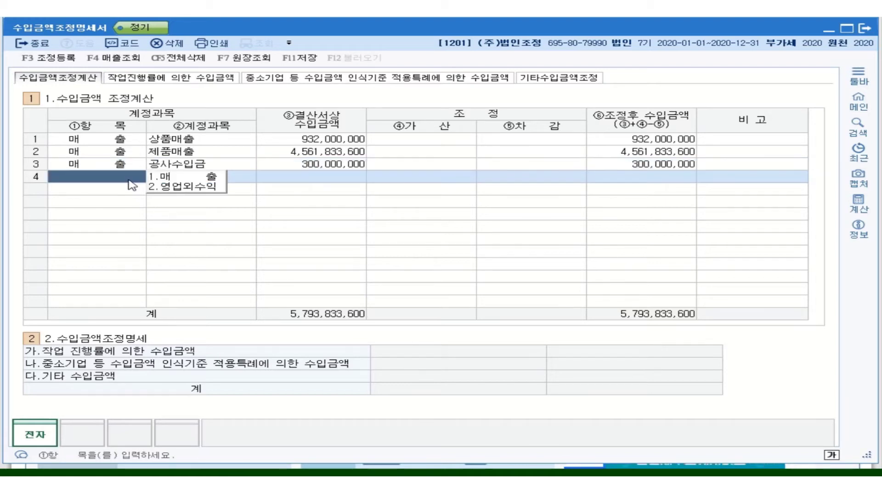
click(180, 187)
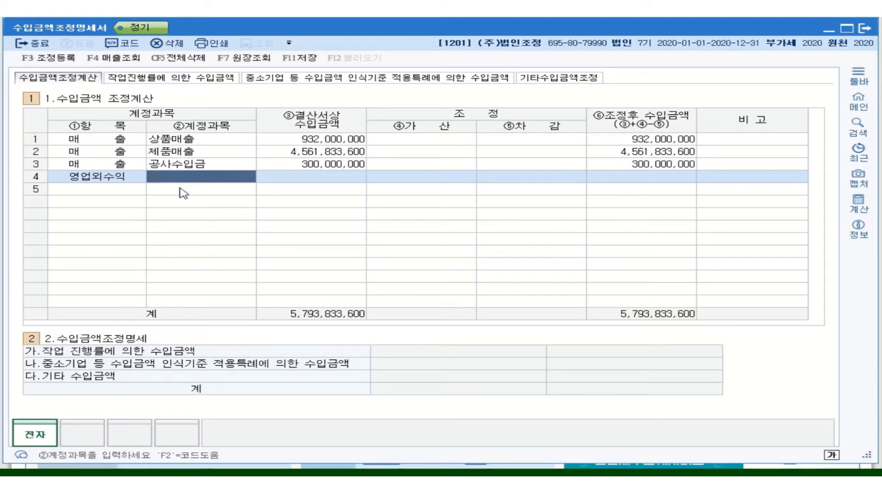
Try to enter 부산물 매각대금 as the account name for the 영업외수익 row.
click(119, 59)
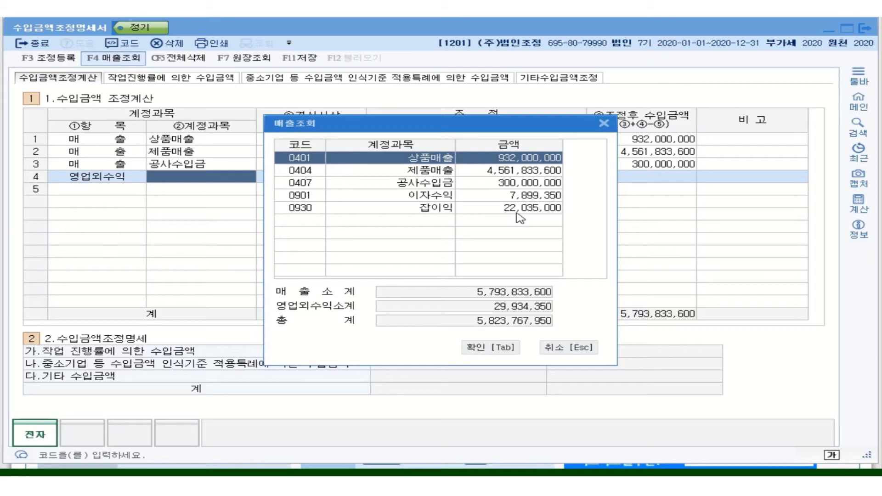
click(604, 123)
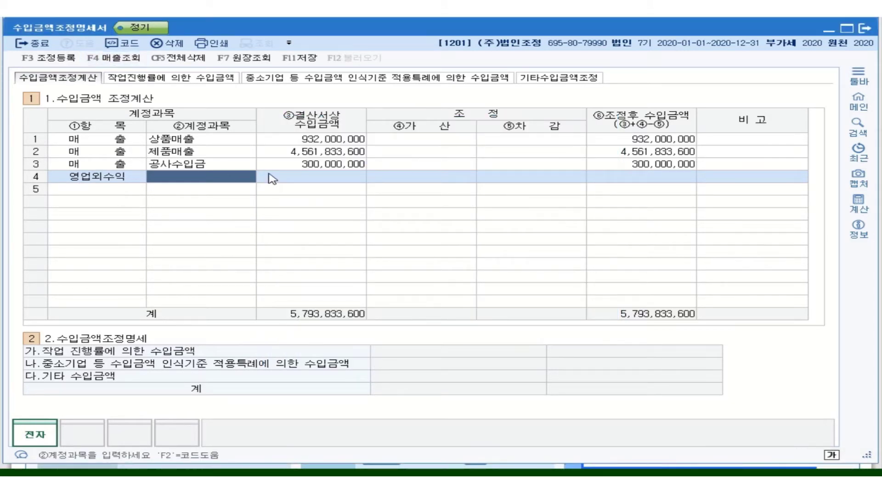
text(ㅂ)
text(사)
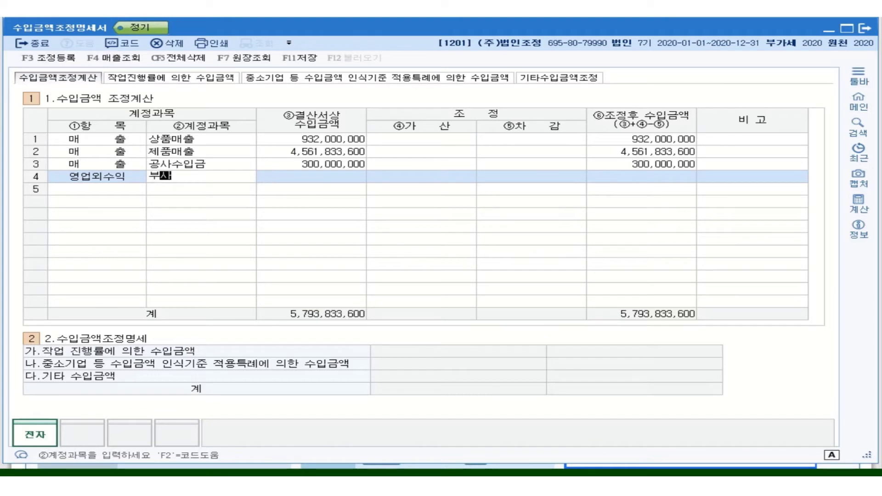
text(물)
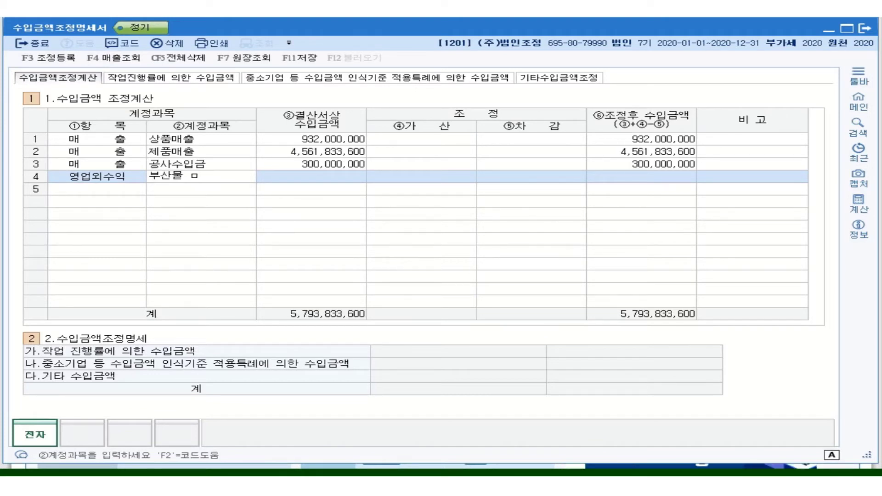
text( 매각ㅈ)
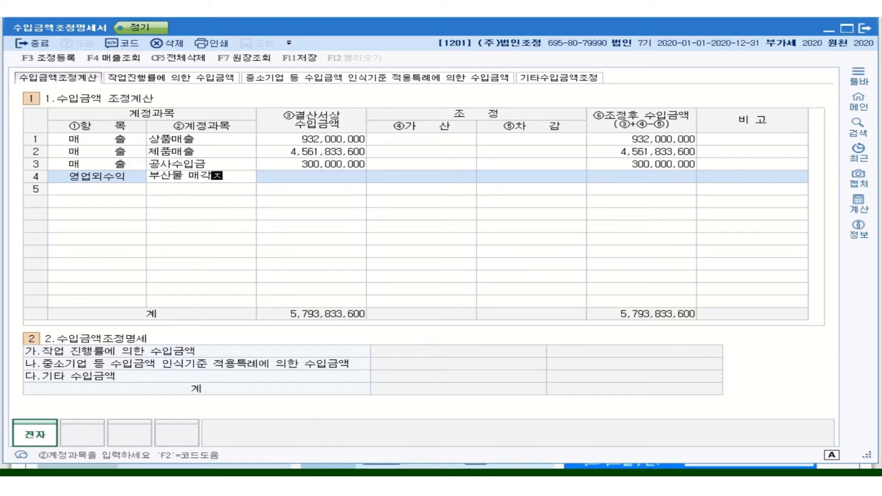
text(대금)
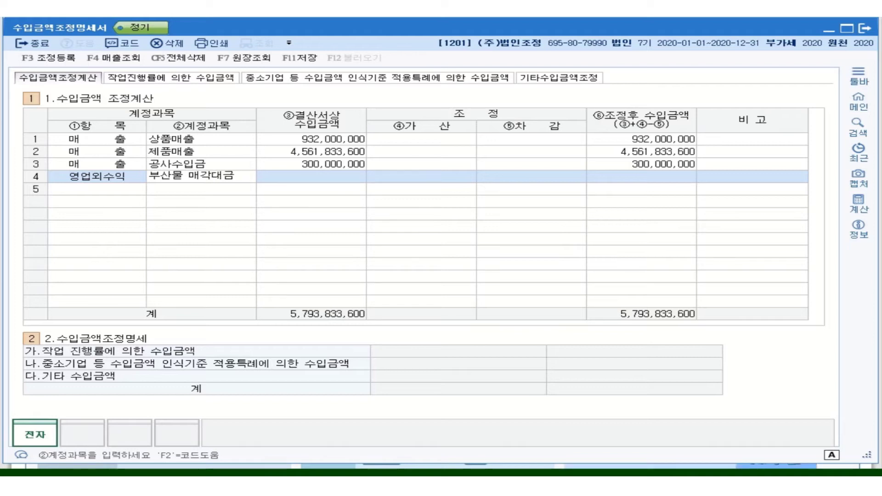
key(Return)
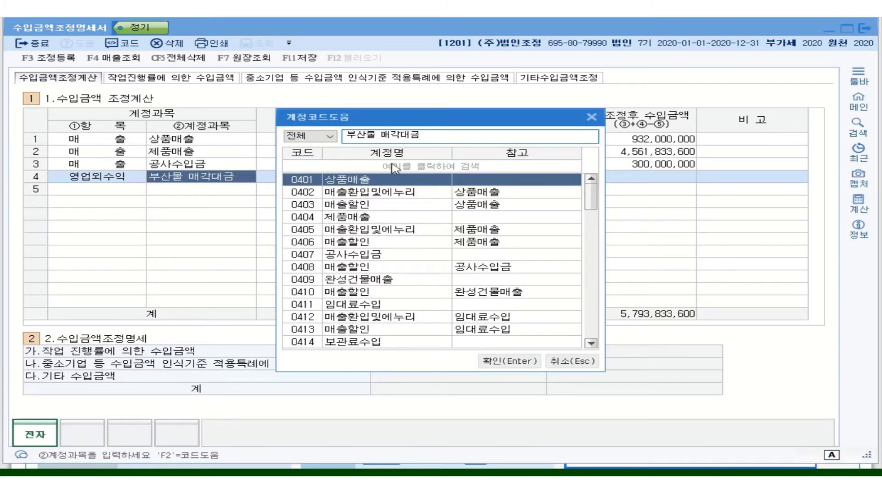
click(592, 118)
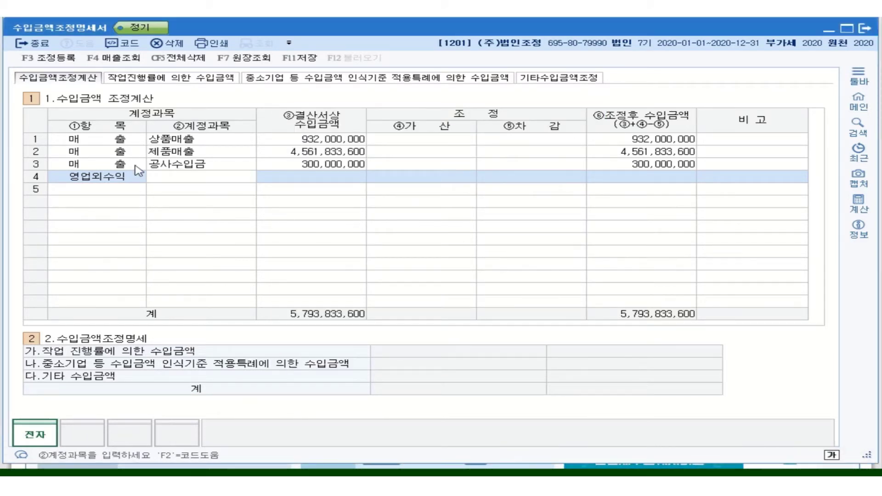
right_click(178, 177)
click(191, 189)
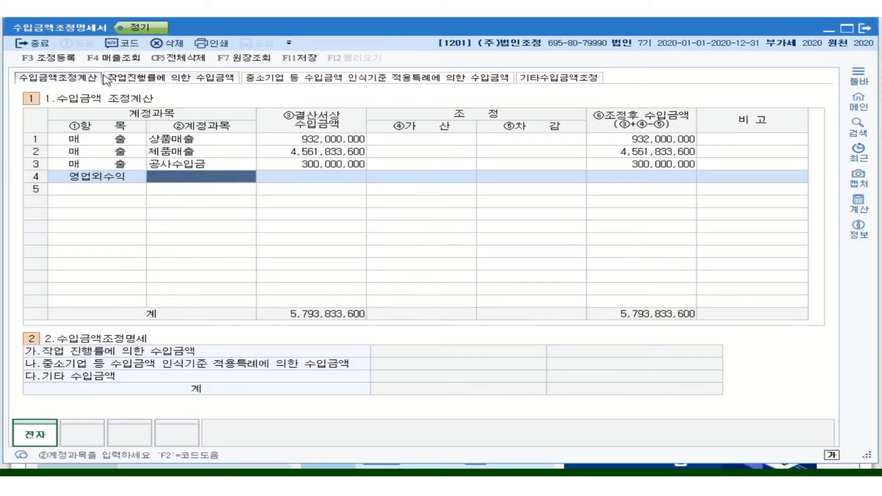
Fill the 영업외수익 row's account with 잡이익 (code 0930) from the sales inquiry.
click(113, 57)
click(476, 208)
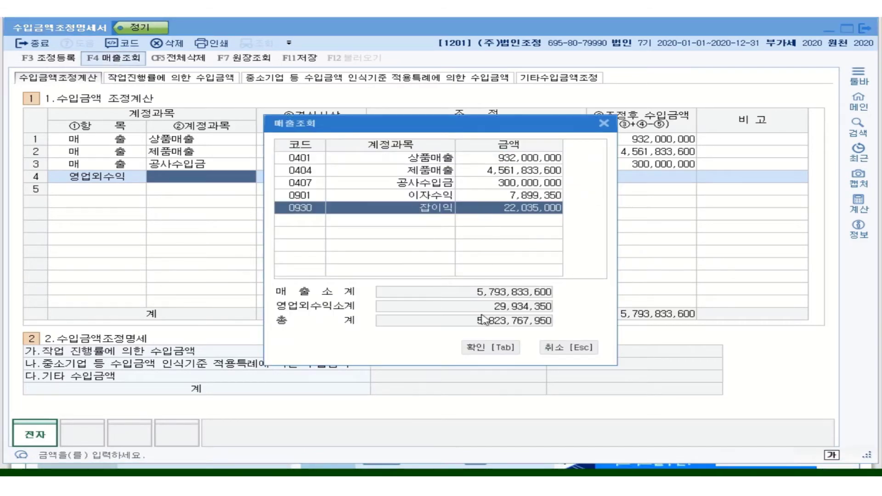
click(490, 348)
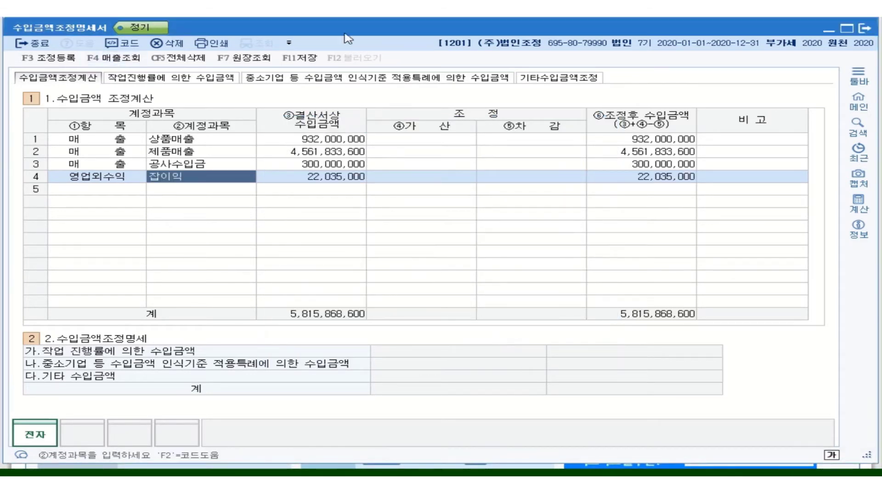
Set the 결산서상 수입금액 of the 잡이익 row to 17,000,000.
click(324, 178)
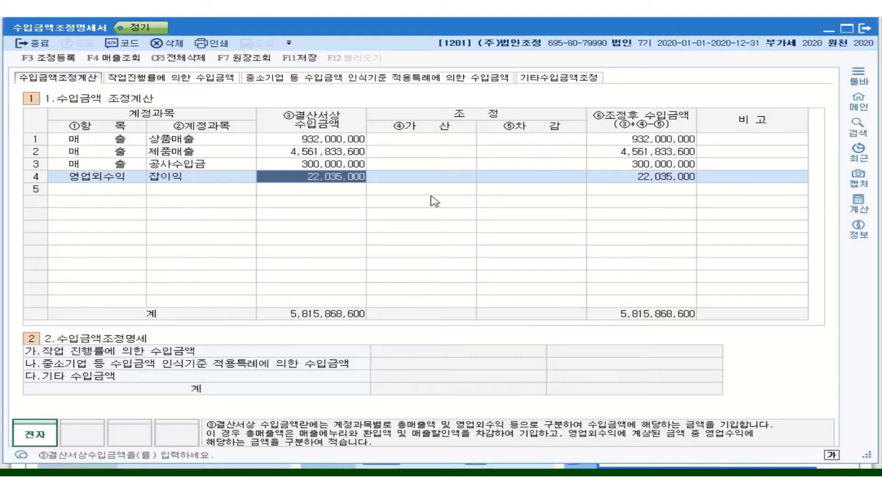
text(170009000)
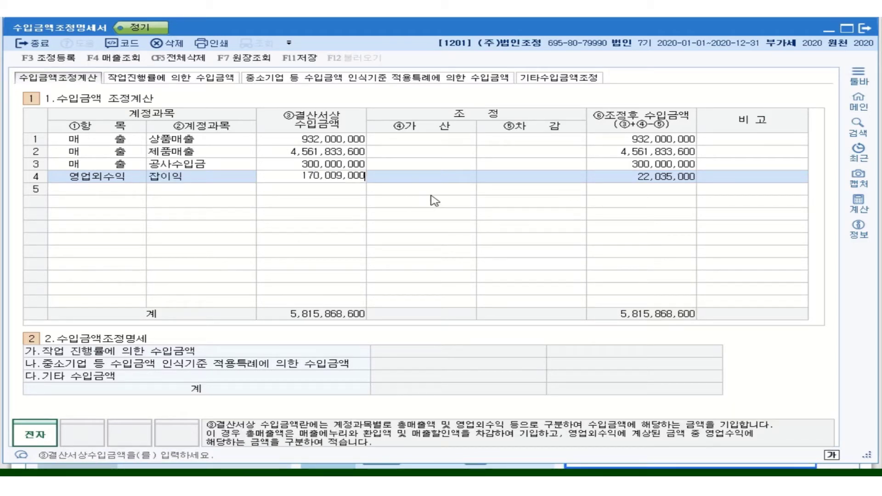
key(BackSpace)
key(BackSpace)
key(BackSpace)
key(BackSpace)
key(BackSpace)
key(BackSpace)
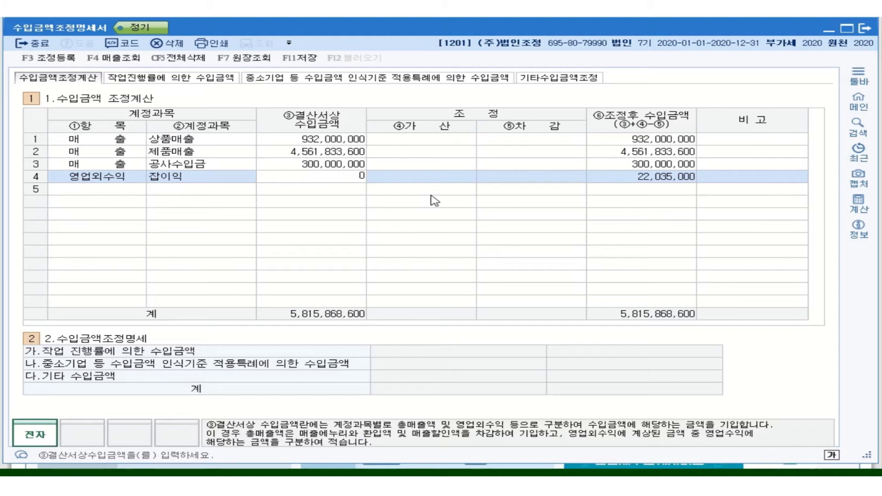
key(Return)
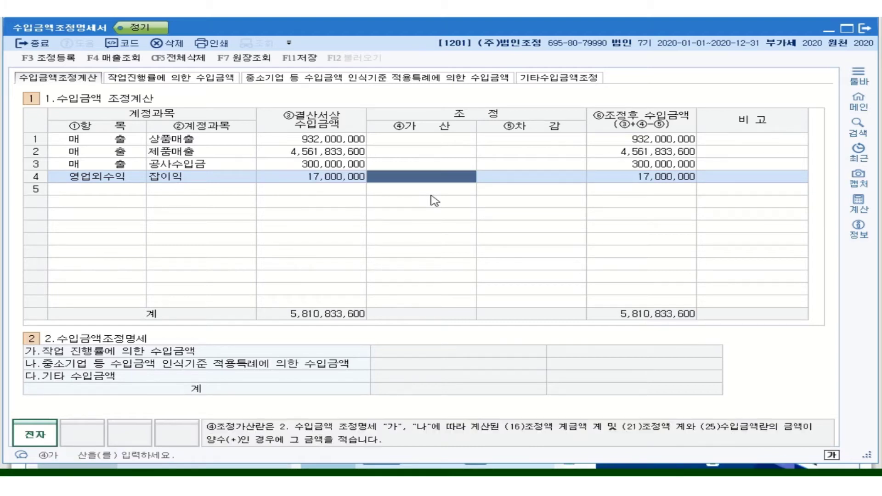
click(175, 180)
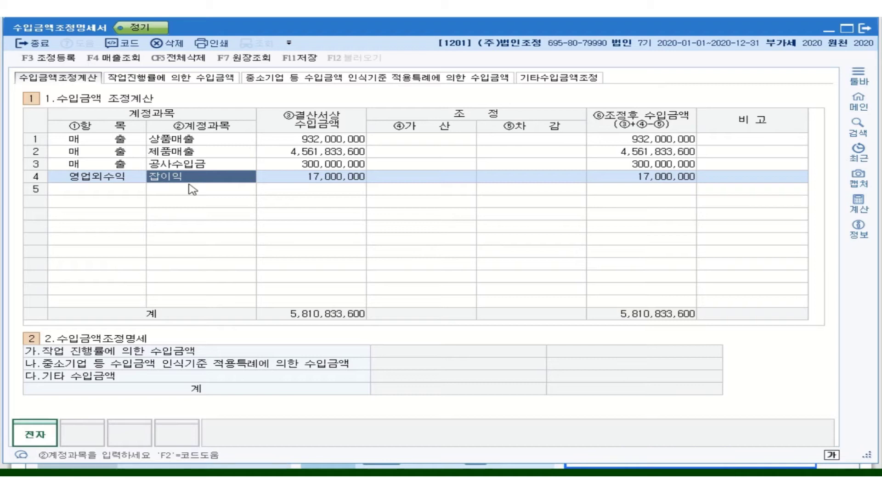
click(361, 156)
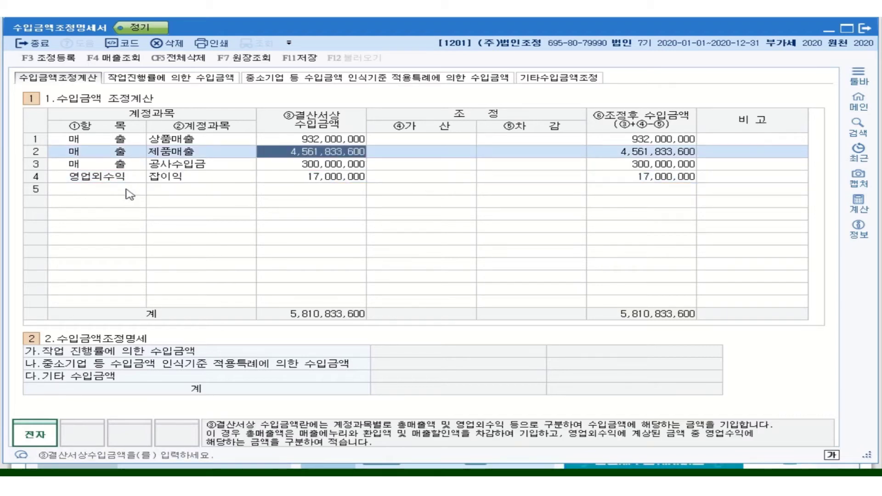
Set the ⑤차감 adjustment of the 제품매출 row to 3,400,000.
click(515, 154)
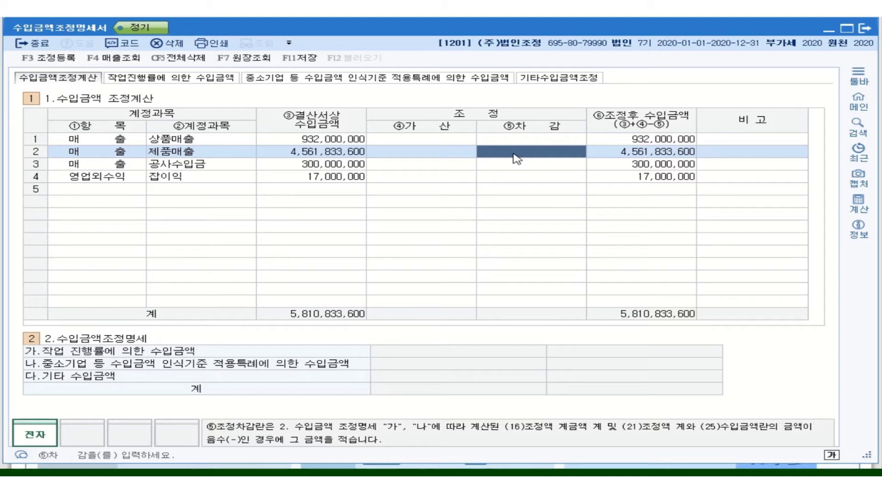
text(3400000)
key(Return)
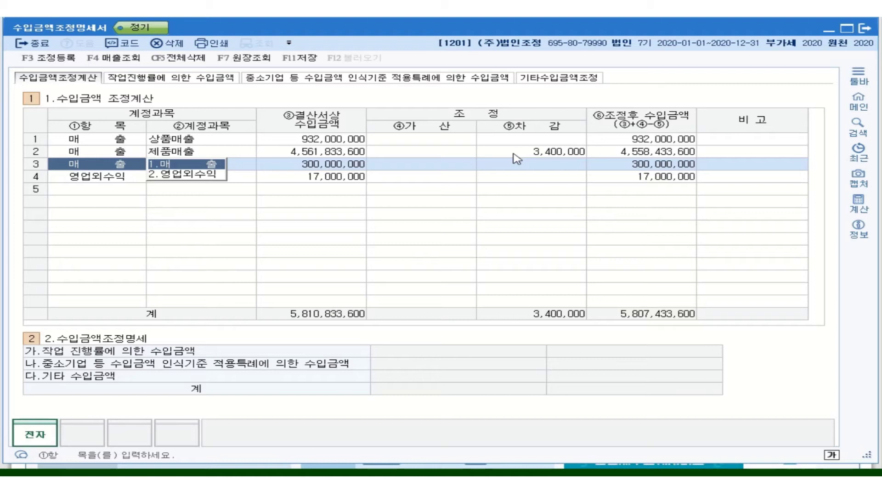
Start row 1 of the other revenue adjustment (기타수입금액조정) with 위탁판매 as its 구분.
click(564, 78)
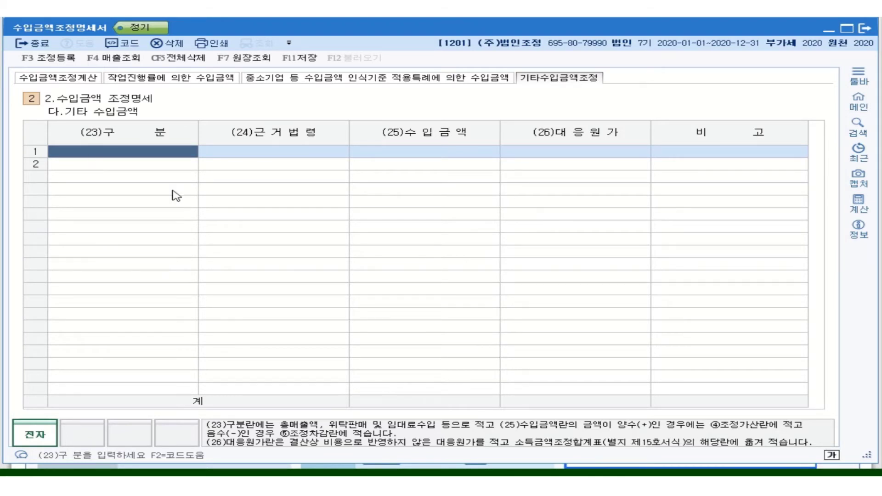
text(위)
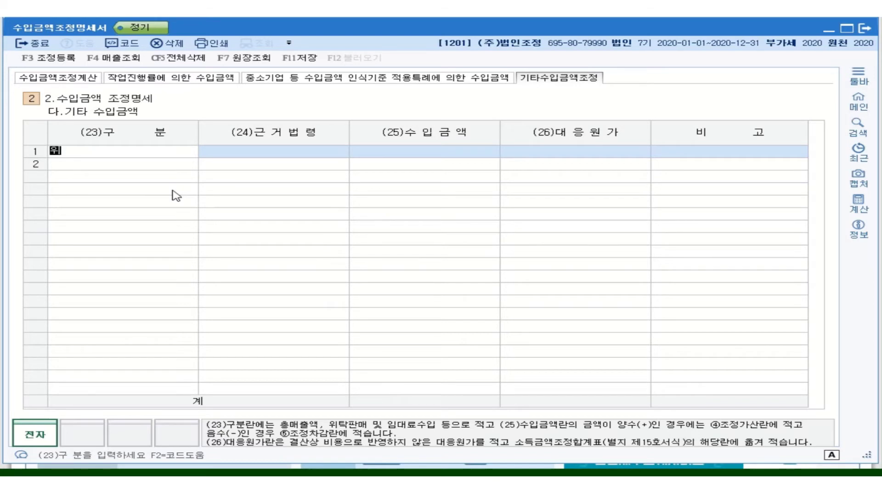
text(탁)
text(판)
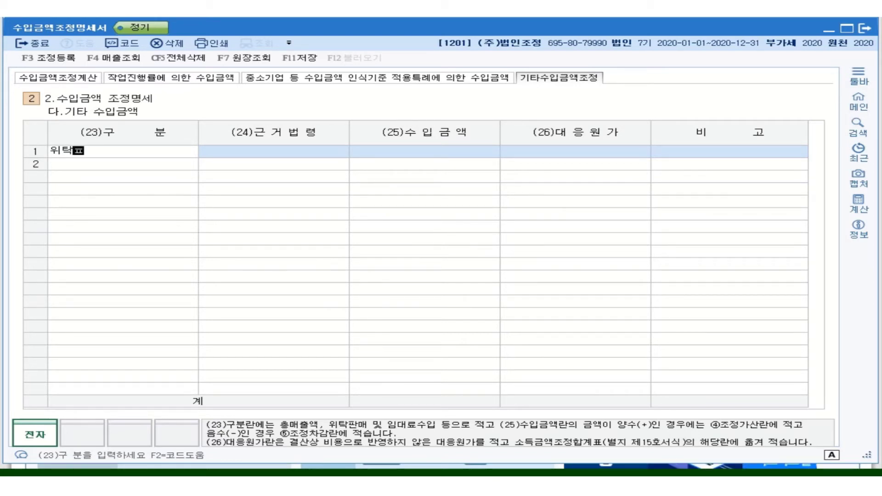
text(매)
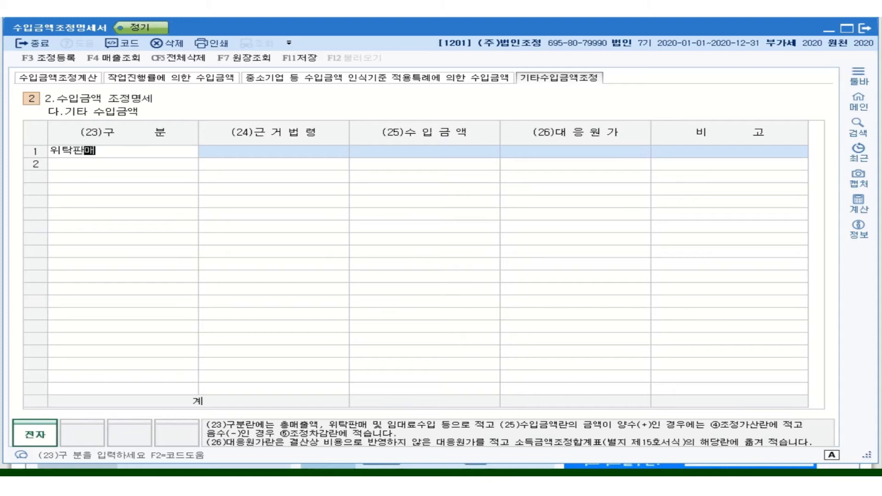
key(Return)
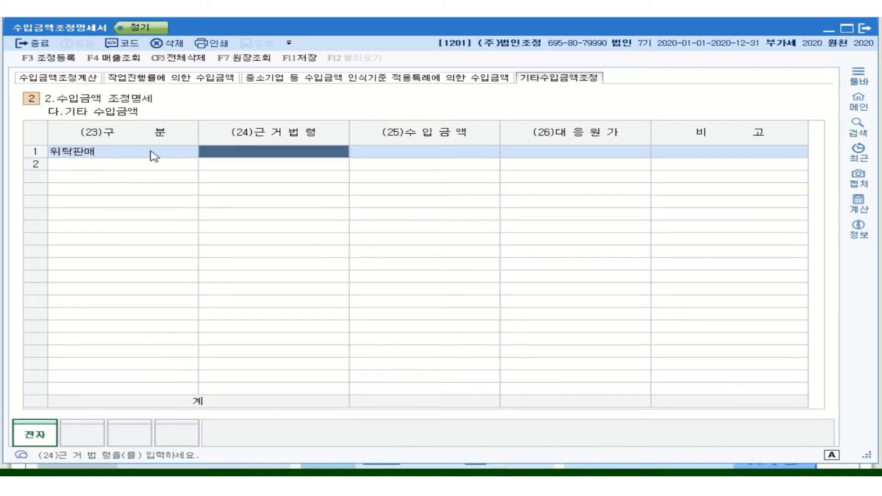
Set the 위탁판매 row's 수입금액 to 5,760,000 and its 대응원가 to 4,800,000.
click(389, 154)
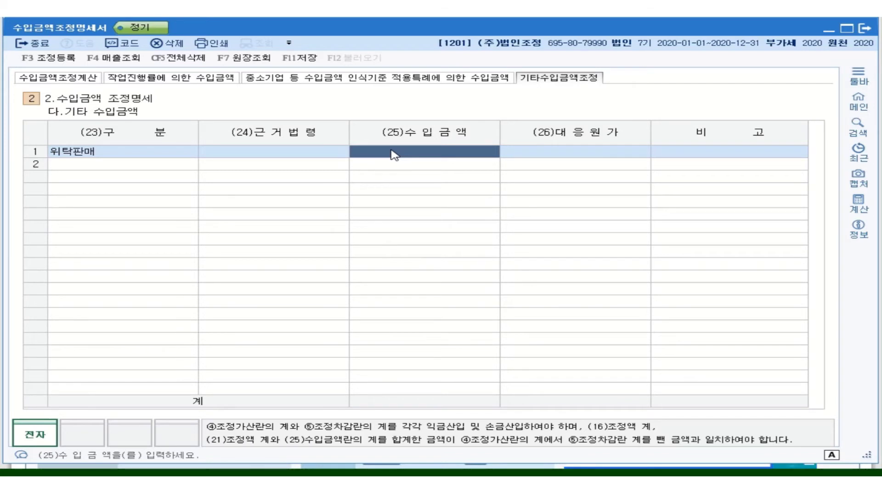
click(393, 151)
text(5,760,000)
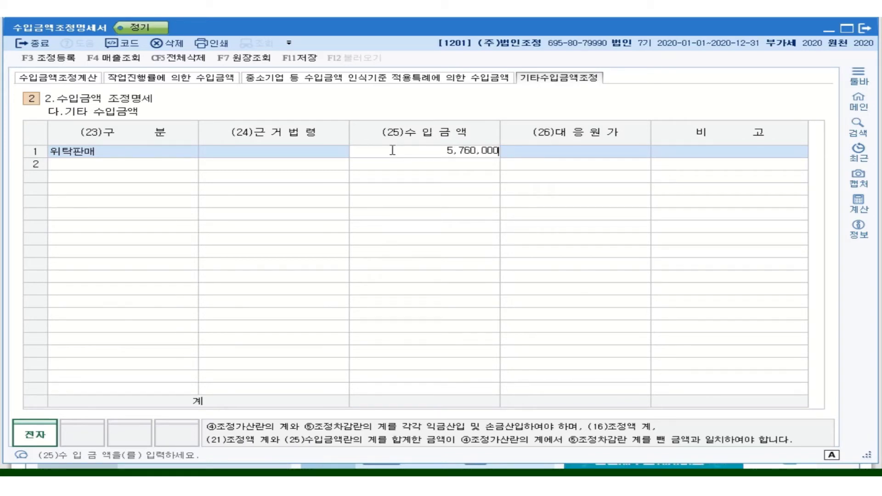
key(Return)
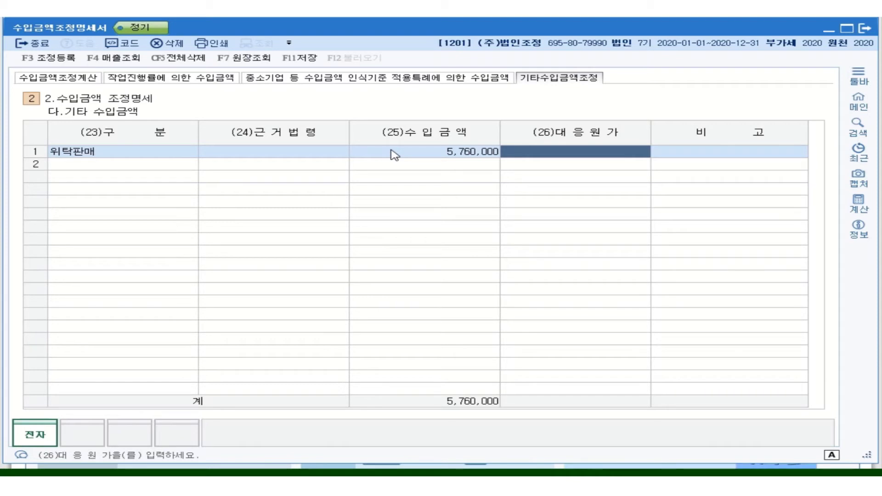
text(4800000)
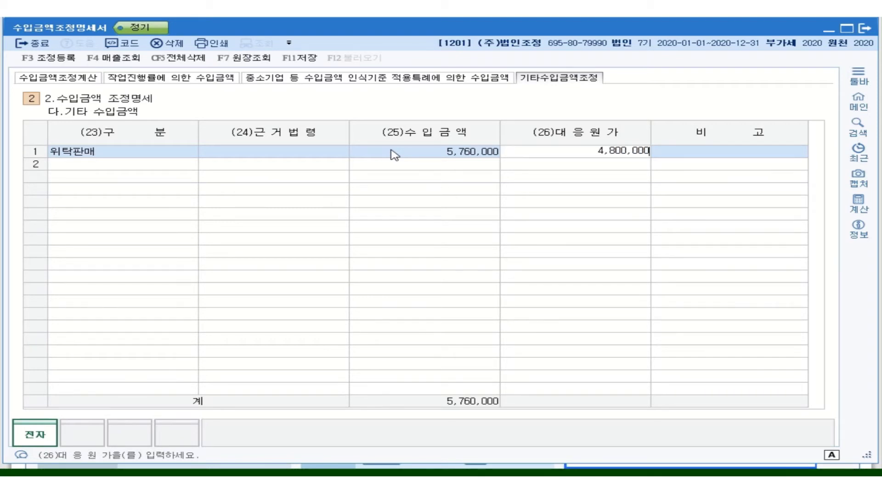
key(Return)
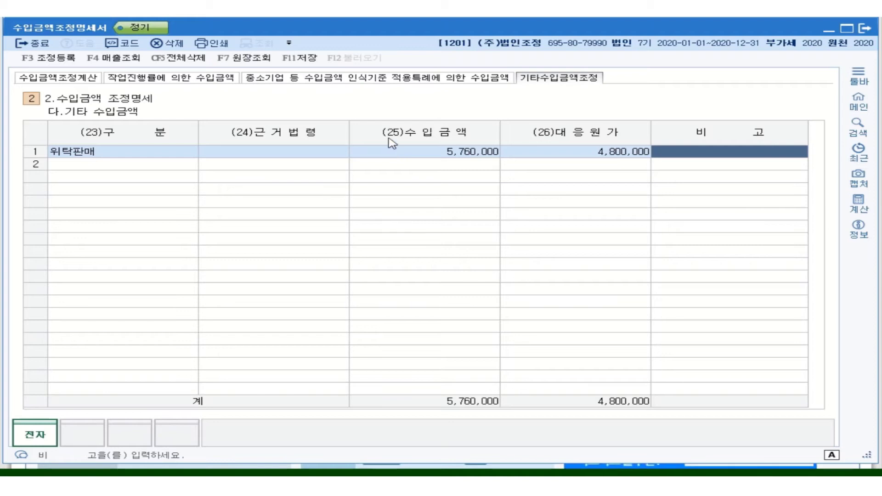
key(Return)
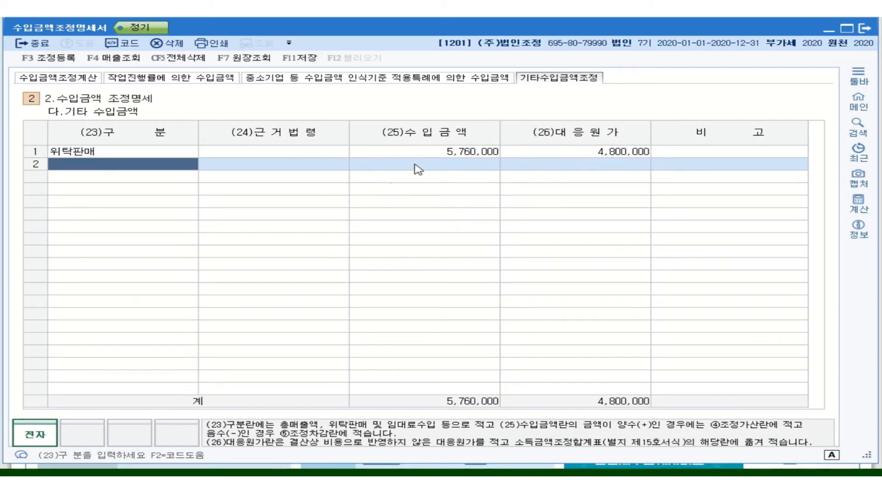
click(667, 153)
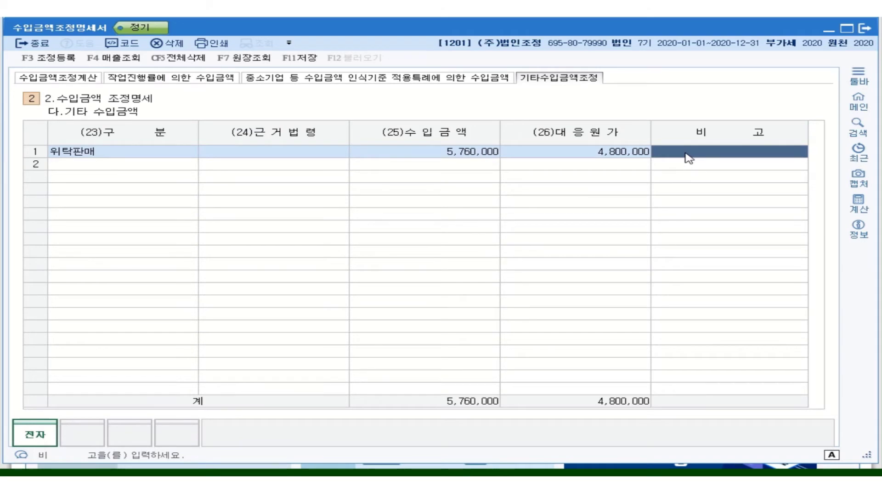
text(저ㄱ)
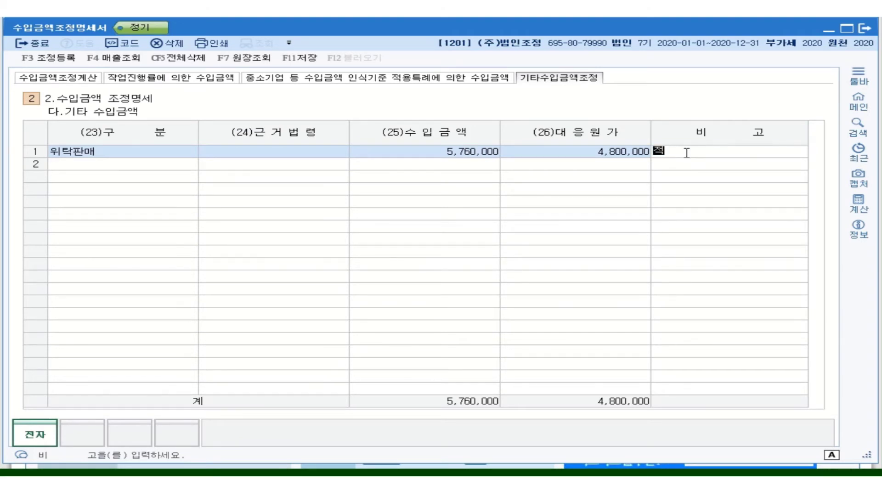
text(용)
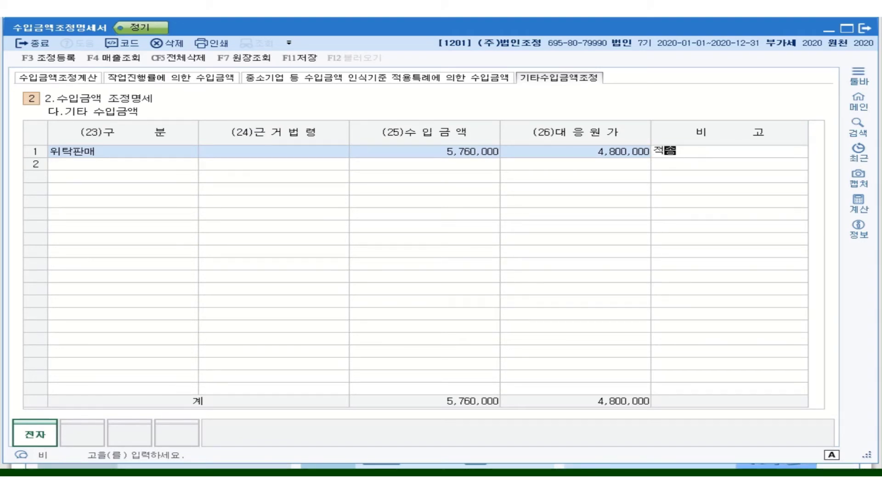
text(ㅇ)
text(ㅣ)
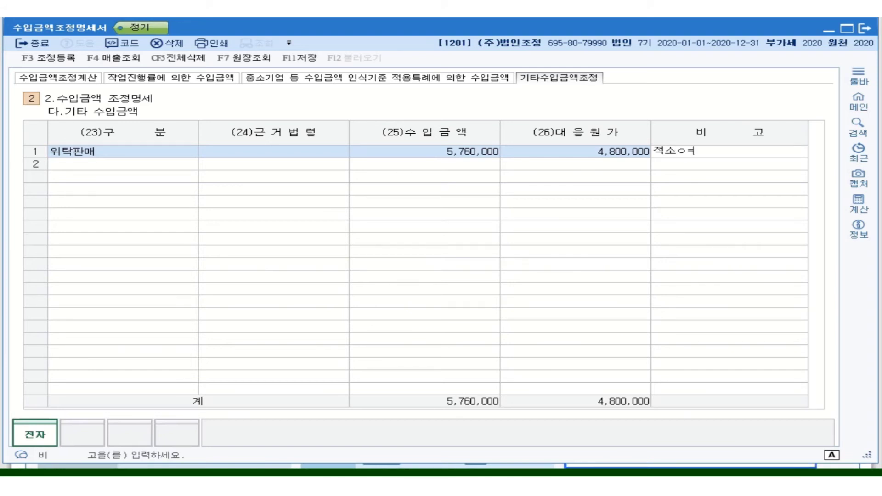
key(BackSpace)
key(BackSpace)
key(BackSpace)
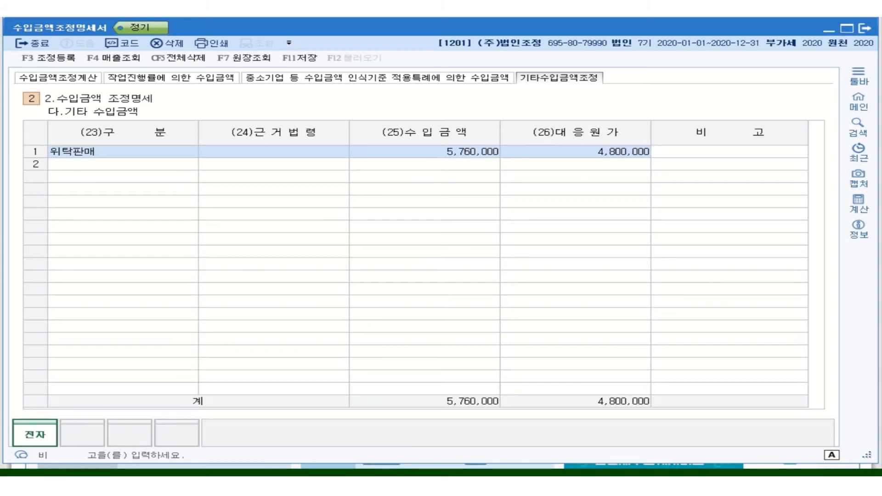
Enter 위탁판매제품매출 as the 비고 remark of the 위탁판매 row.
text(위)
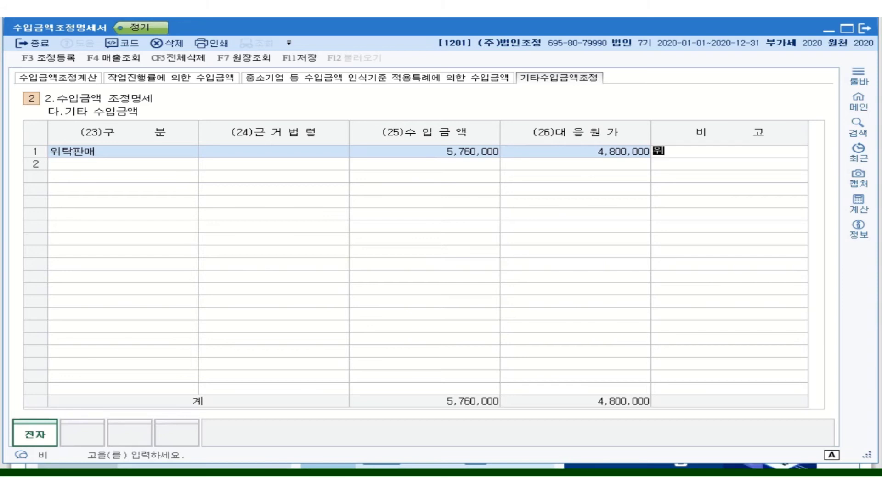
text(탁)
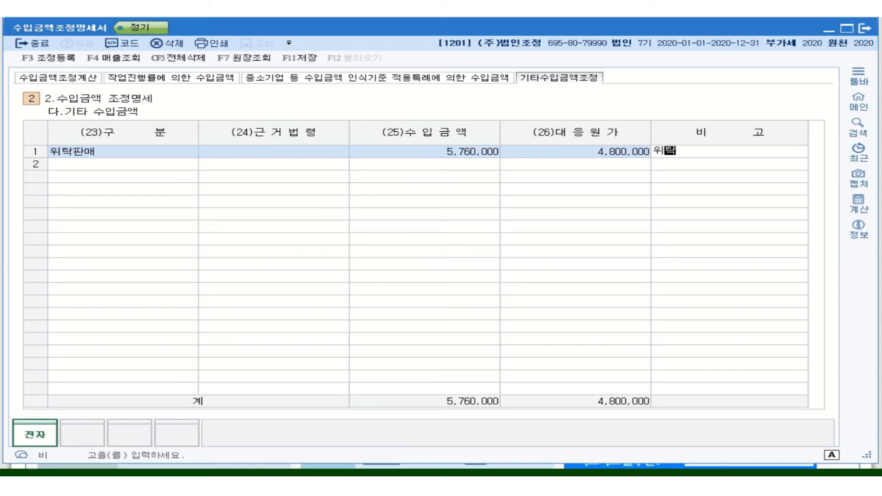
text(파ㄴ매ㅁ)
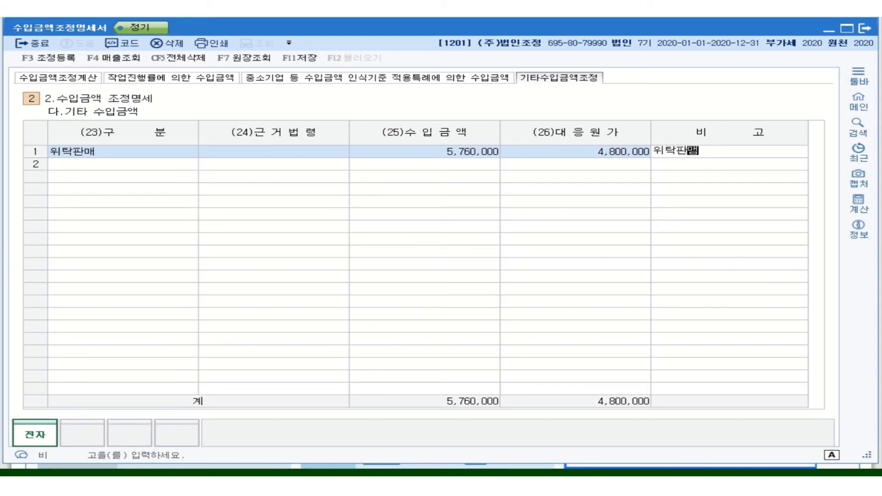
text(ㅐㅊㅜㄹ)
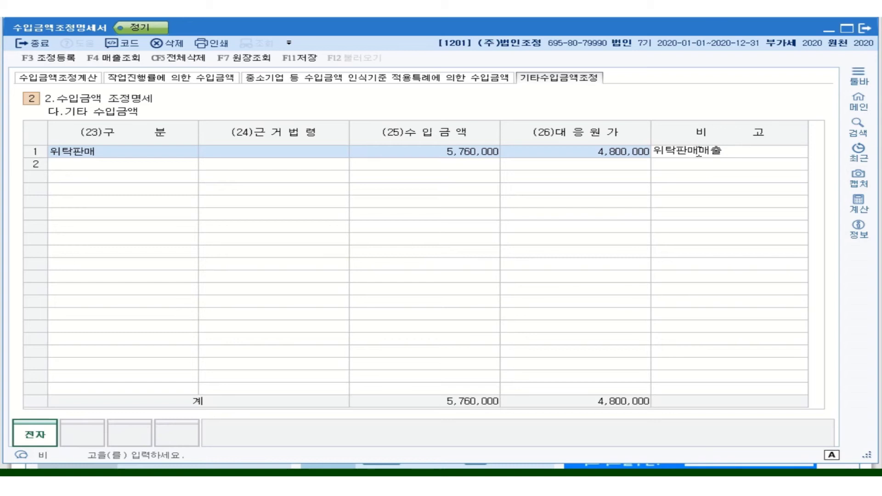
text(제)
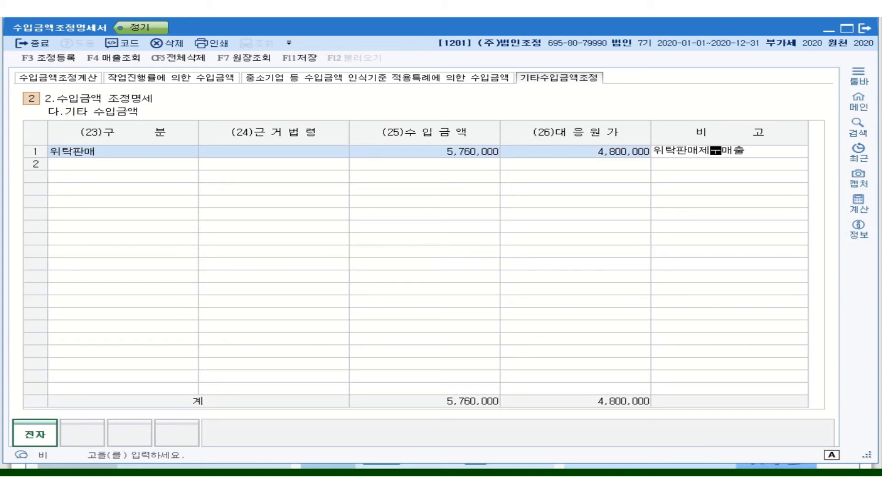
text(ㅜ)
key(BackSpace)
text(품)
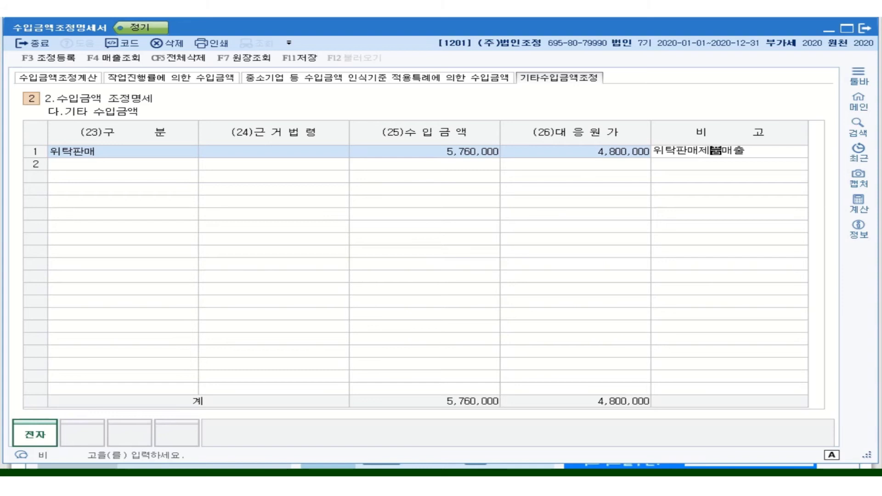
key(Return)
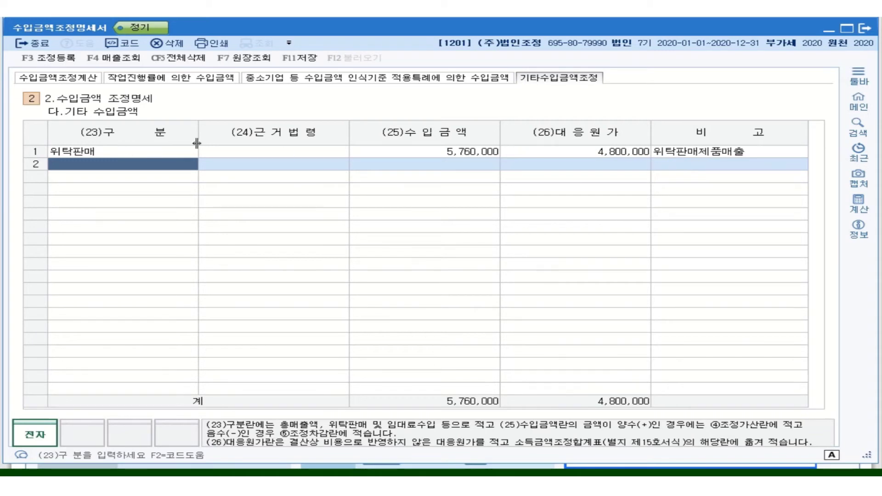
Back in the 수입금액조정계산 table, set the ④가산 adjustment of the 제품매출 row to 5,760,000.
click(63, 79)
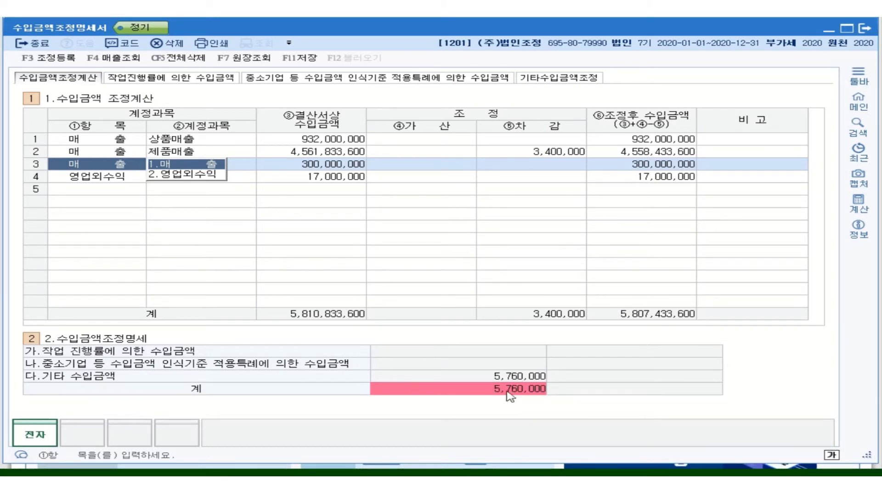
click(430, 154)
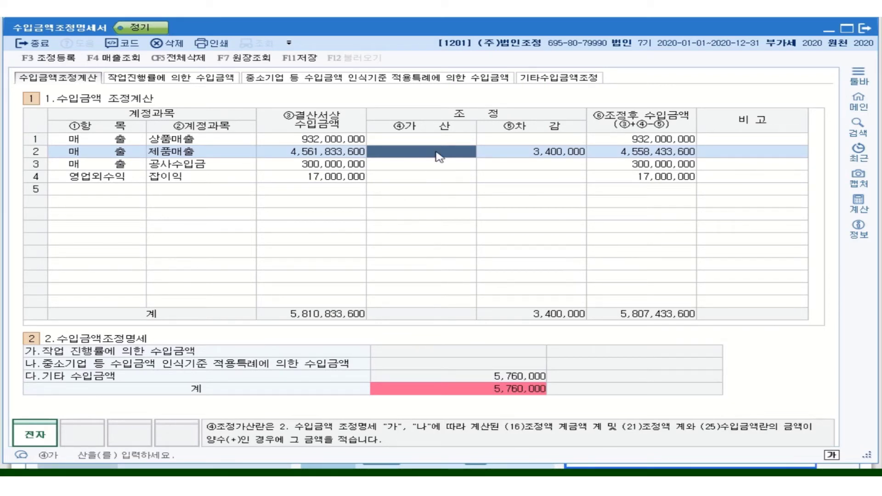
text(5760000)
key(Return)
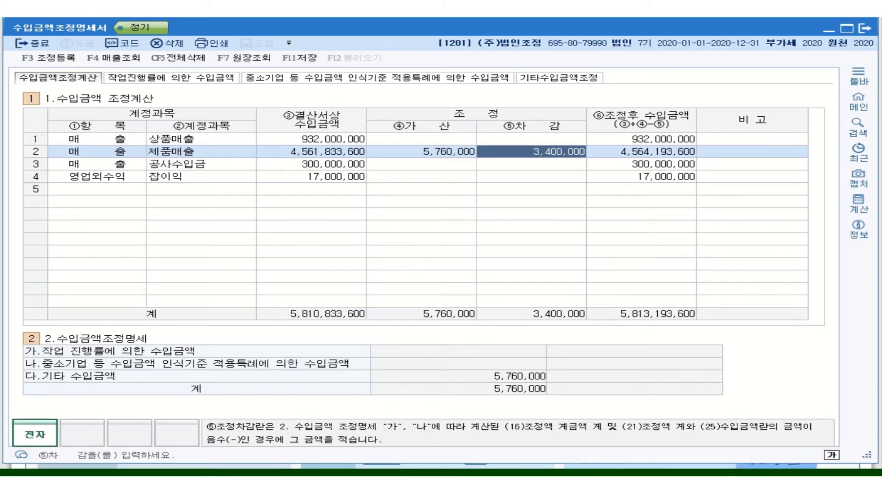
Start row 1 of the 작업진행률에 의한 수입금액 schedule with 조정빌딩현장 as the 공사명.
click(159, 78)
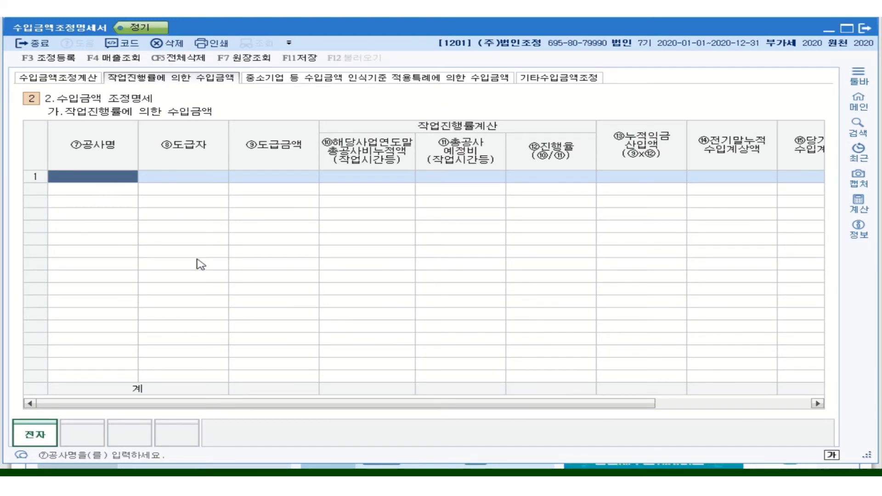
text(조정비)
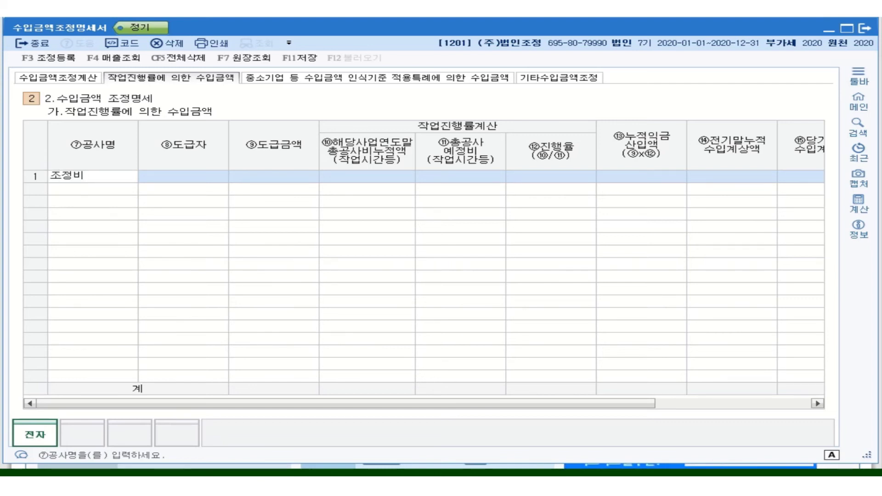
text(ㄹ디ㅇ)
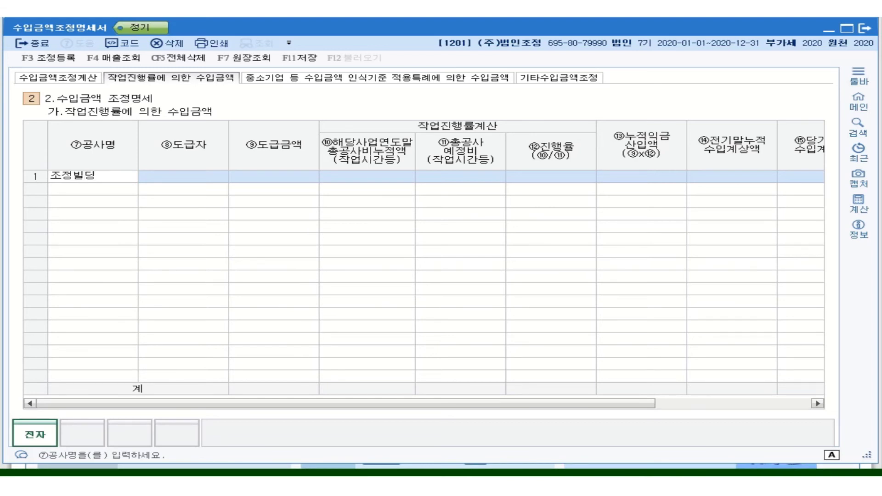
text(신)
text(장)
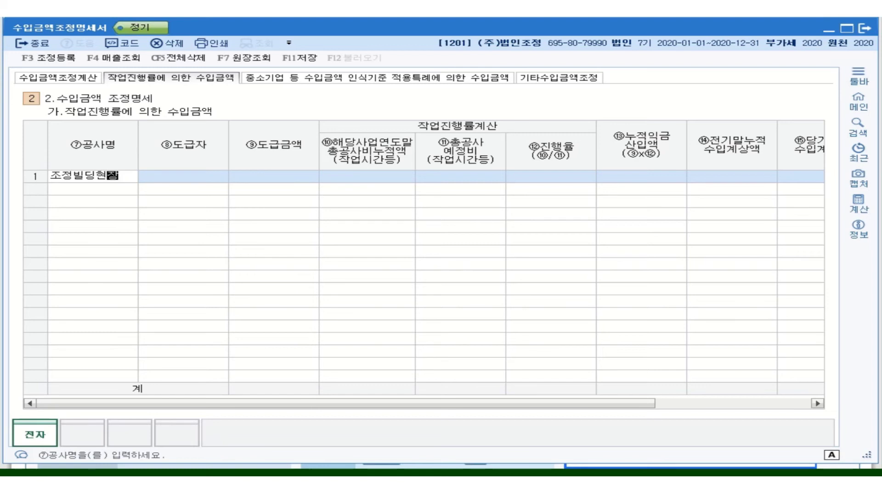
key(Return)
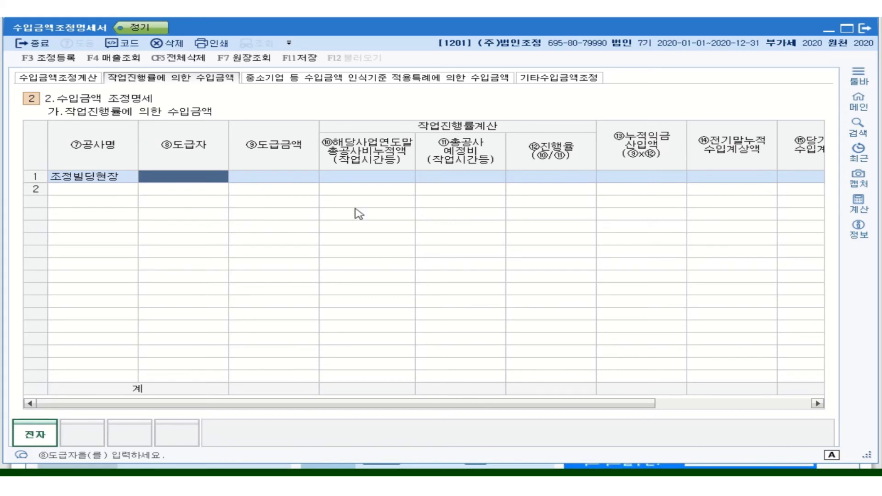
Enter (주)서울건설 as the 도급자 of the 조정빌딩현장 row and set its 도급금액 to 290,000,000.
text((ㅈ)
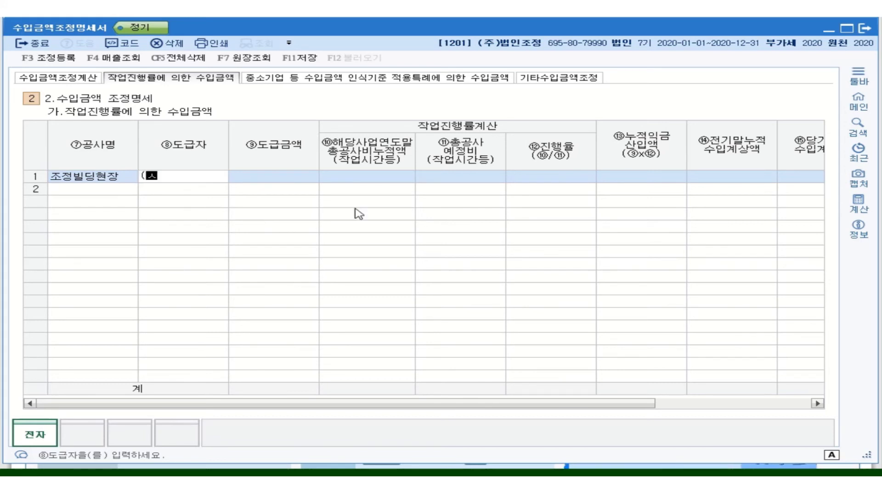
text(울)
key(BackSpace)
key(BackSpace)
key(BackSpace)
key(BackSpace)
text(ㅈㅜ))
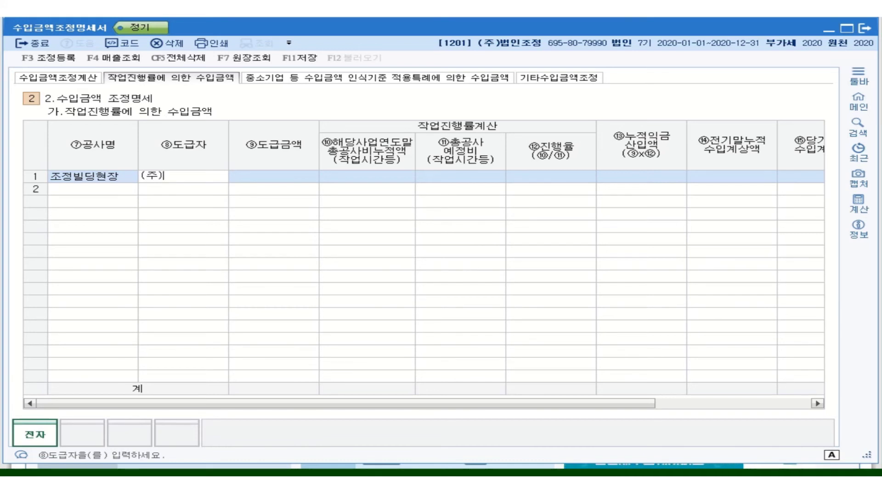
text(서울건설)
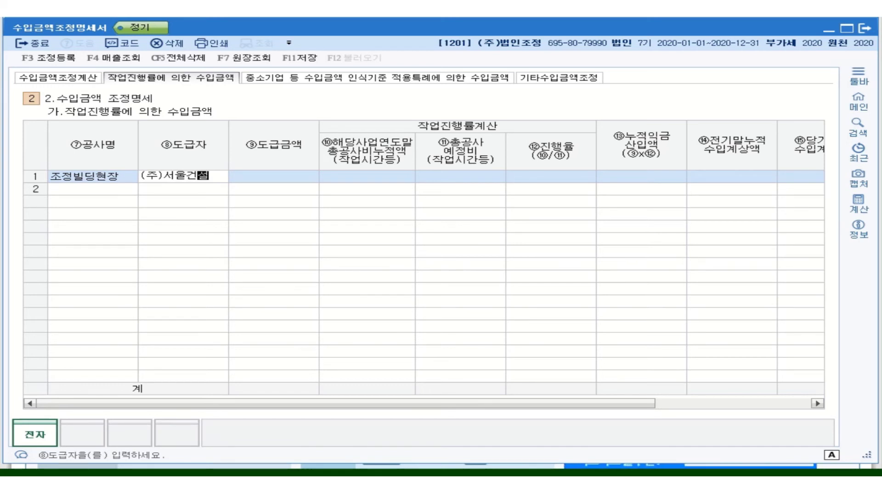
key(Return)
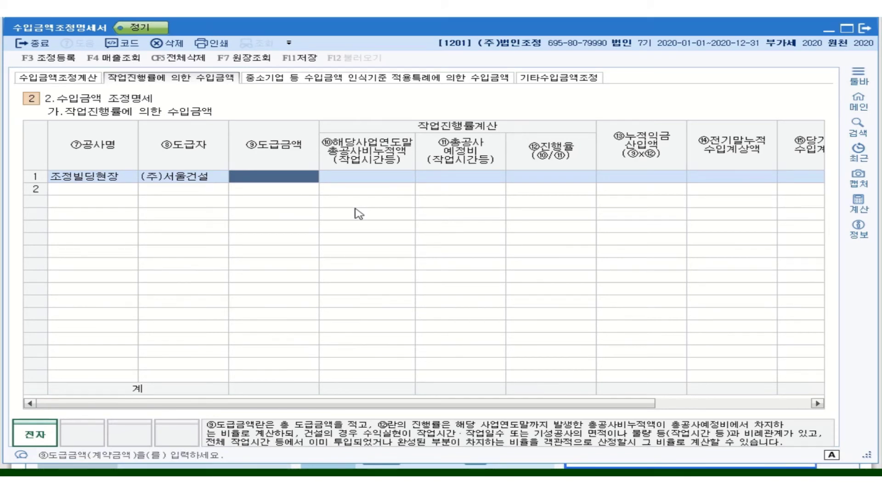
text(290000000)
key(Return)
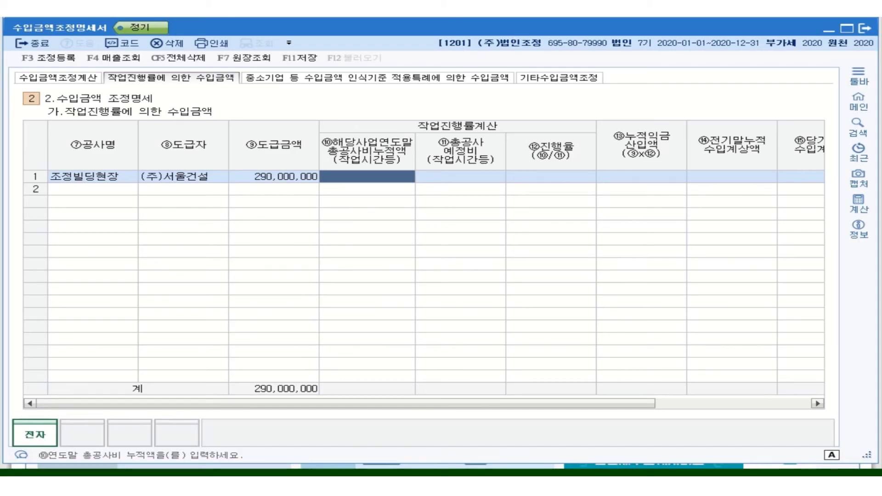
Switch to the problem slide and underline the 총공사비누적액 204,000,000원 and the 총공사예정비 240,000,000원.
key(alt+Tab)
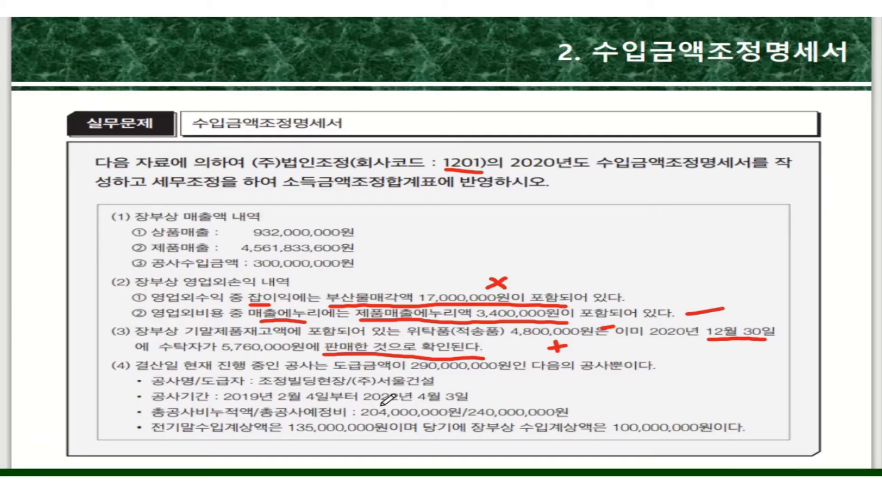
drag(358, 419, 461, 414)
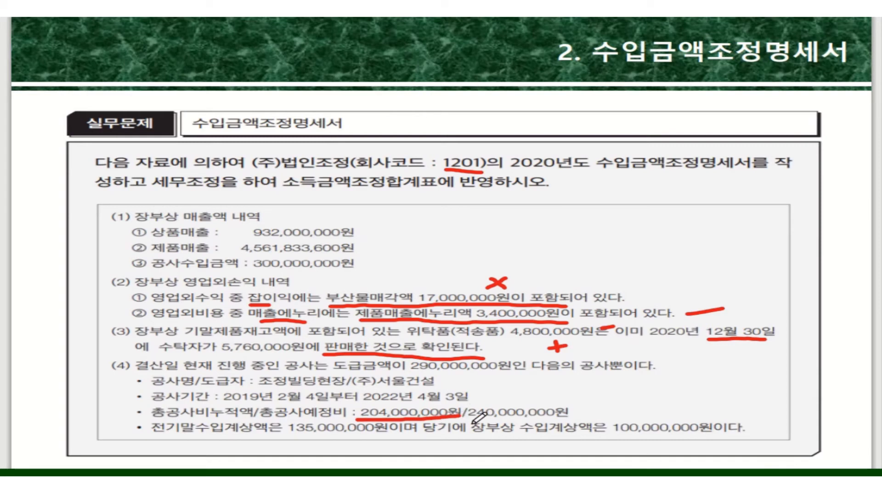
drag(477, 422, 570, 419)
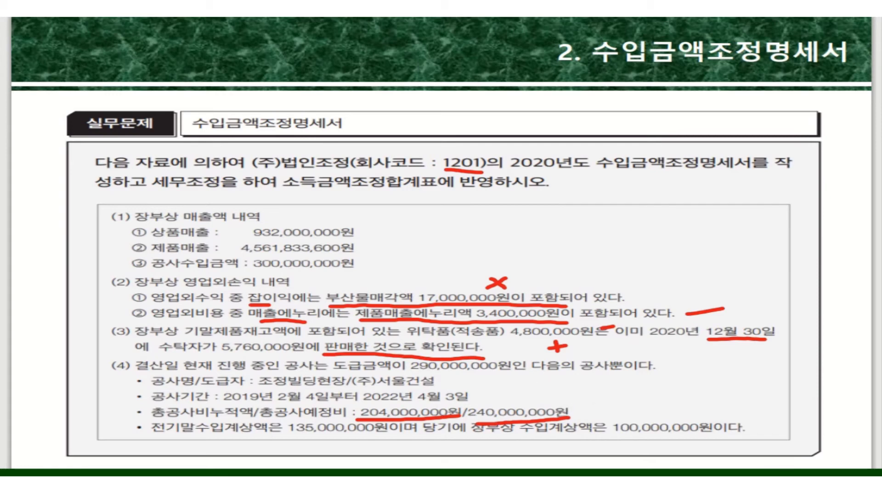
Back in the 작업진행률 schedule, set row 1's ⑩총공사비누적액 to 204,000,000 and ⑪총공사예정비 to 240,000,000.
key(alt+Tab)
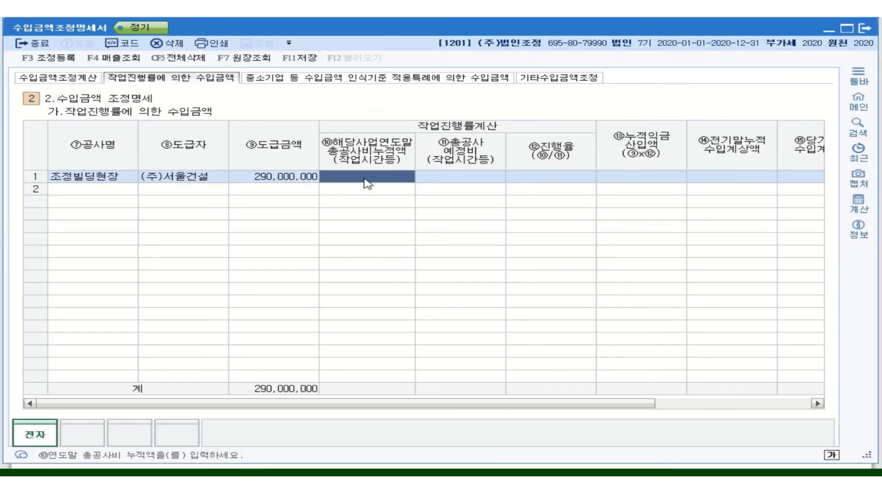
text(204000000)
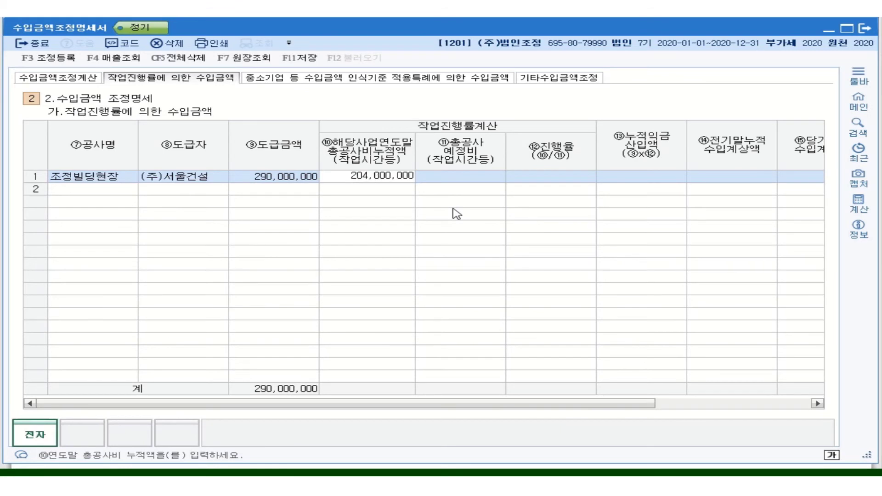
key(Return)
text(240000000)
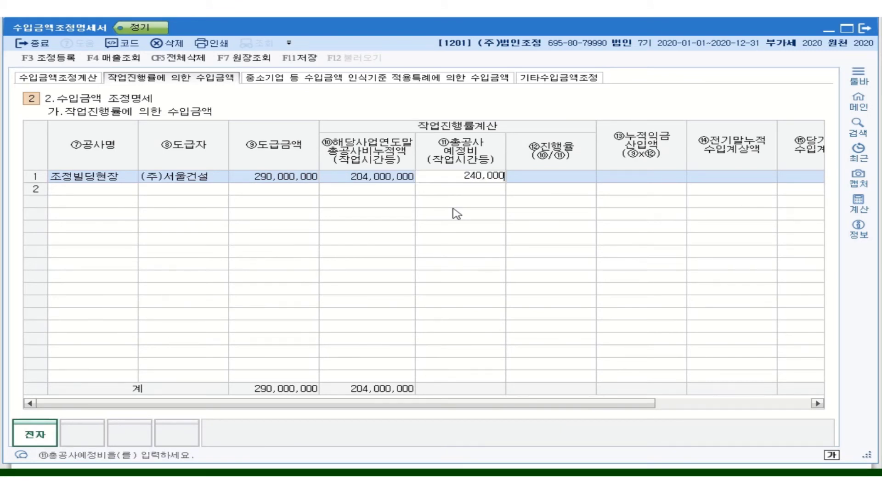
key(Return)
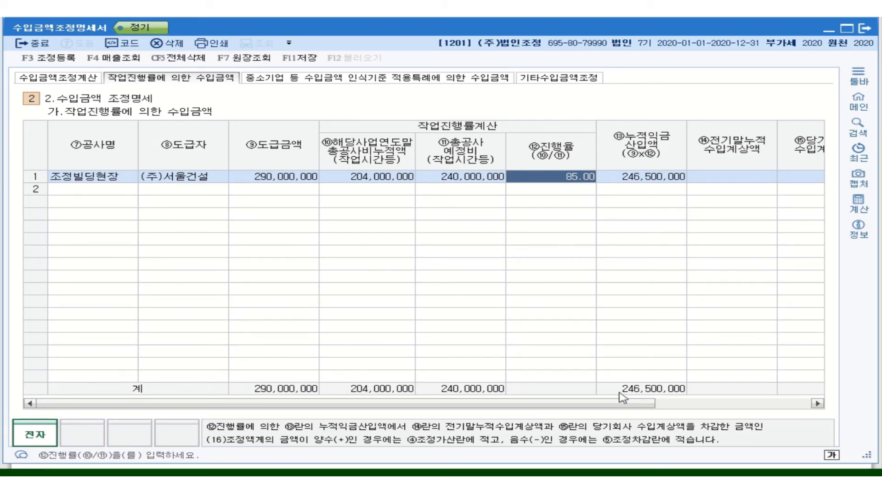
Select row 1's ⑭전기말누적수입계상액 cell, and on the problem slide underline the 전기말 amount 135,000,000원 and the 당기 amount 100,000,000원.
drag(638, 404, 715, 404)
click(818, 404)
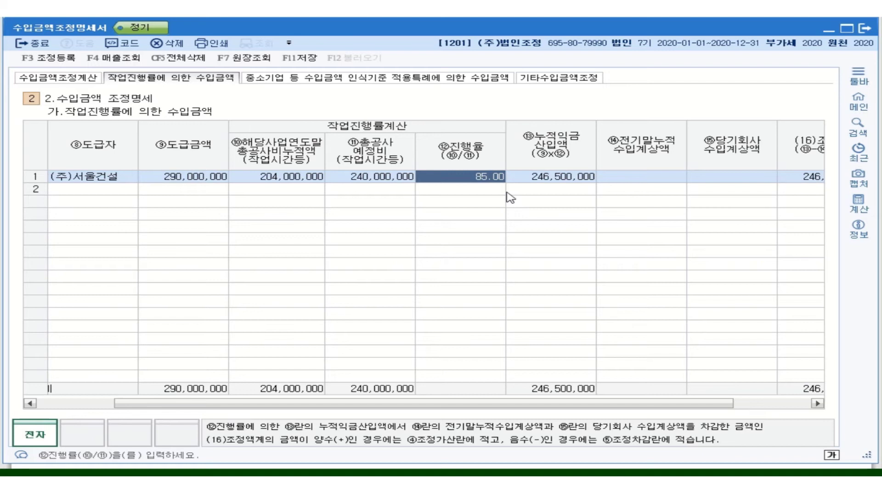
click(818, 404)
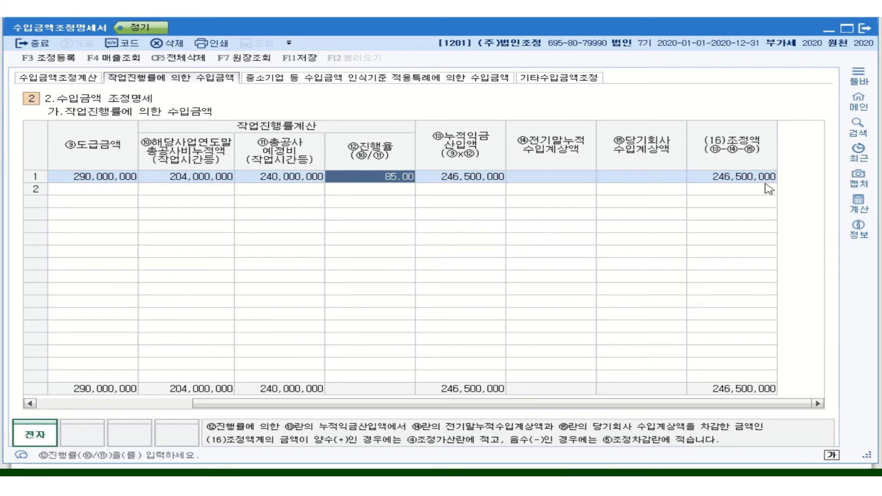
click(562, 181)
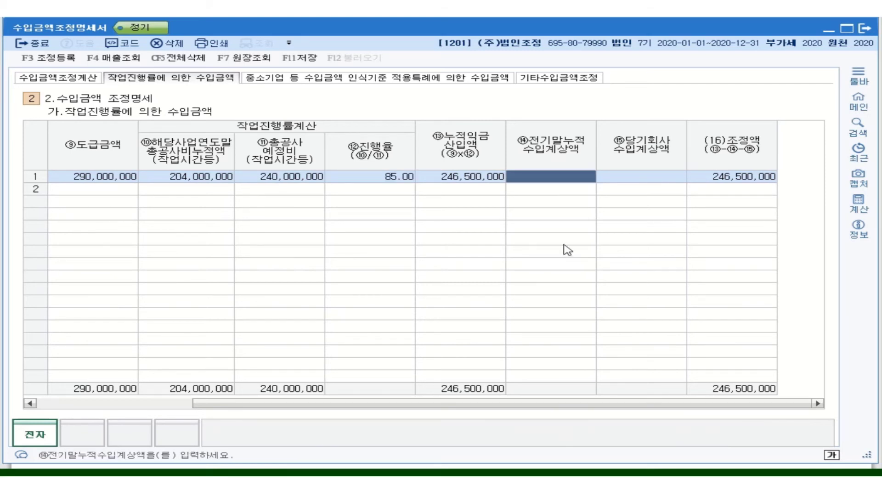
key(alt+Tab)
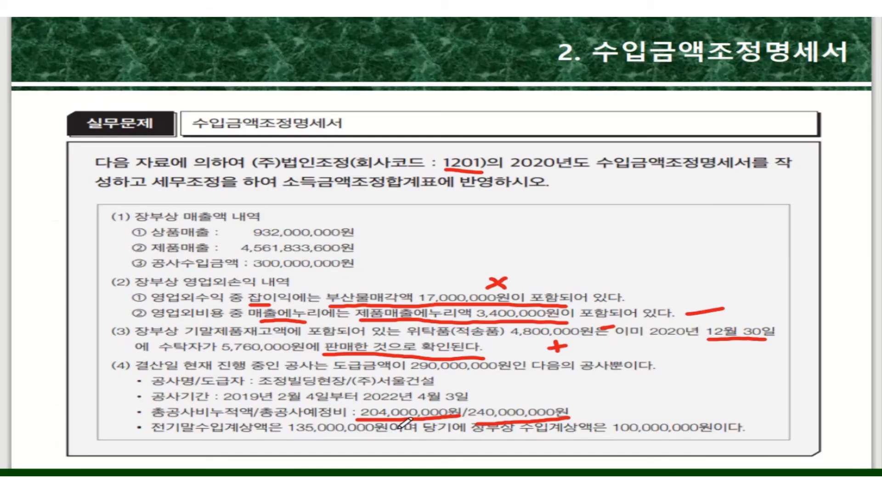
drag(285, 432, 391, 439)
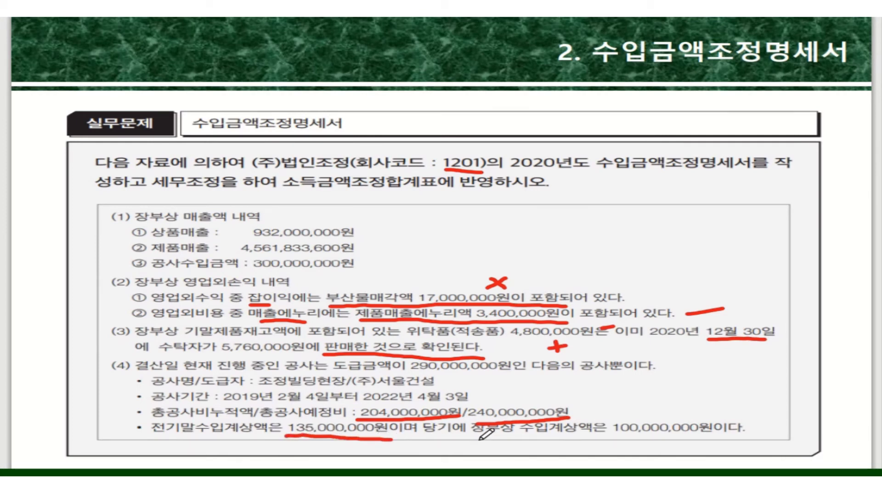
drag(607, 435, 721, 436)
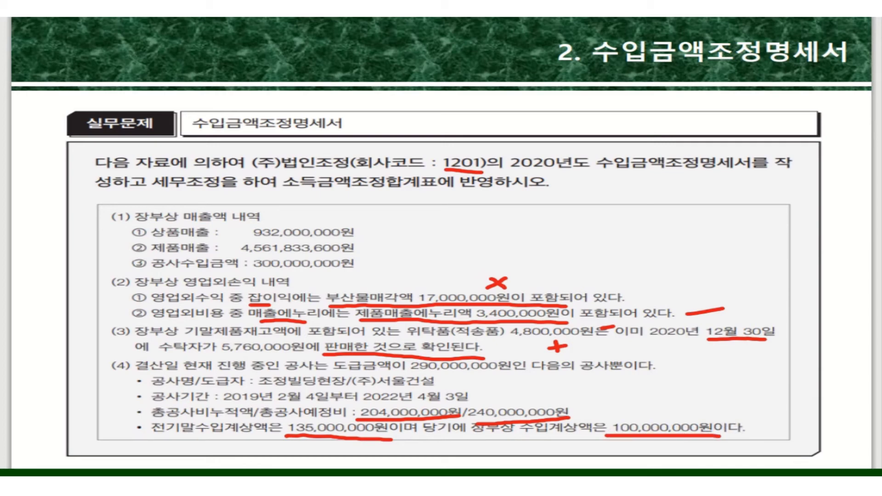
Back in the 작업진행률 schedule, set row 1's ⑭전기말누적수입계상액 to 135,000,000 and ⑮당기회사수입계상액 to 100,000,000.
key(alt+Tab)
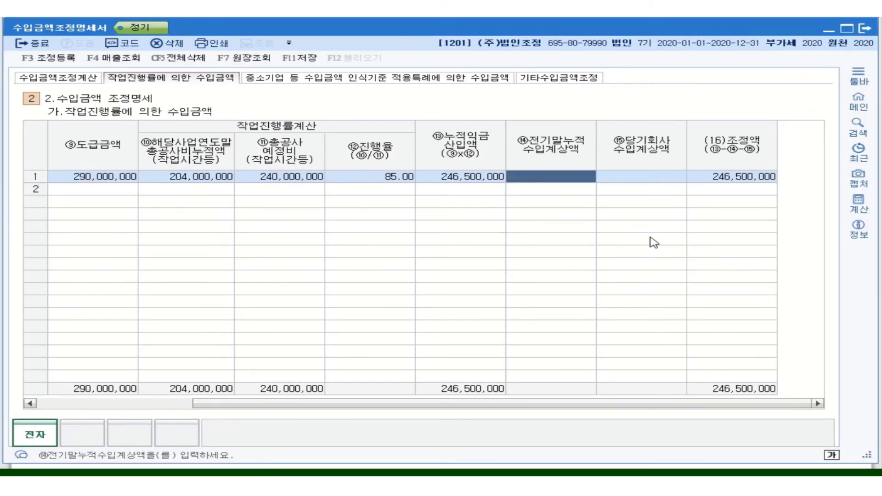
text(135000000)
key(Return)
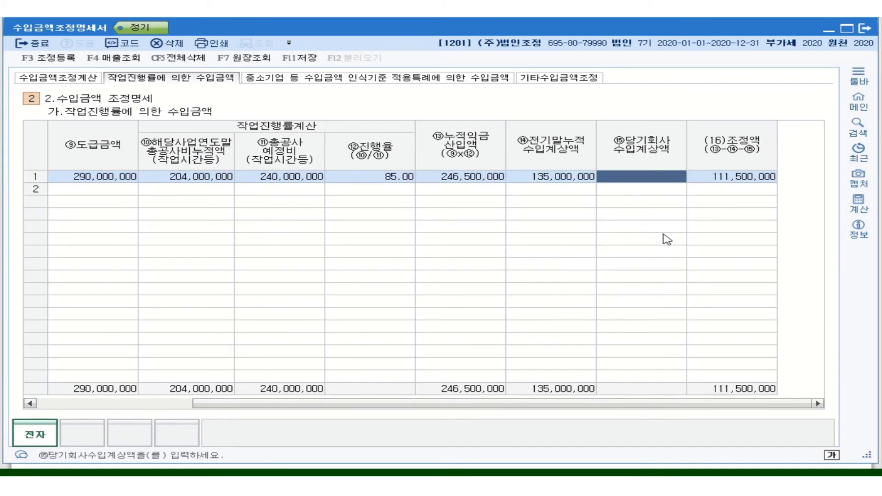
text(100000000)
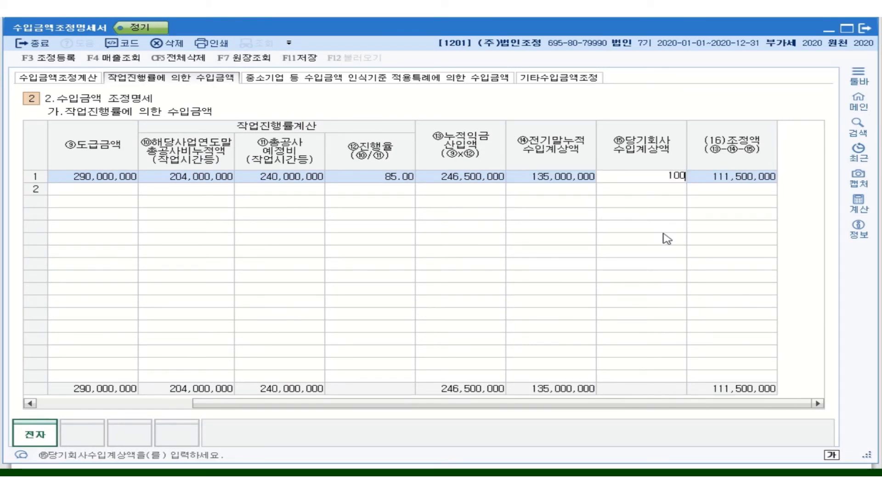
key(Return)
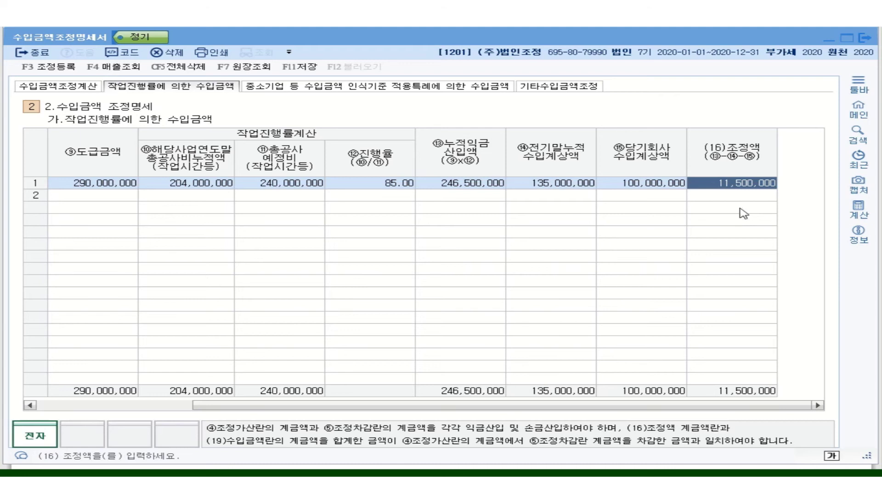
Return to the 수입금액조정계산 table, check the ④가산 adjustment of the 공사수입금 row, and open 조정 등록.
click(55, 90)
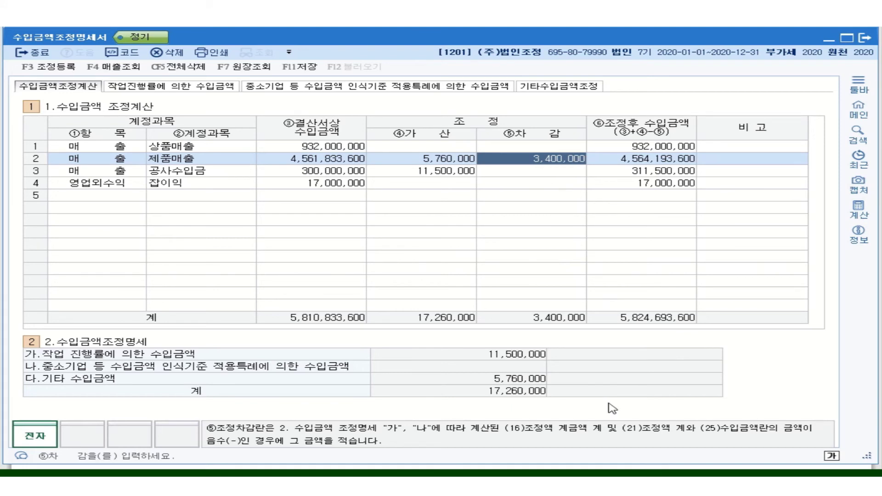
click(448, 171)
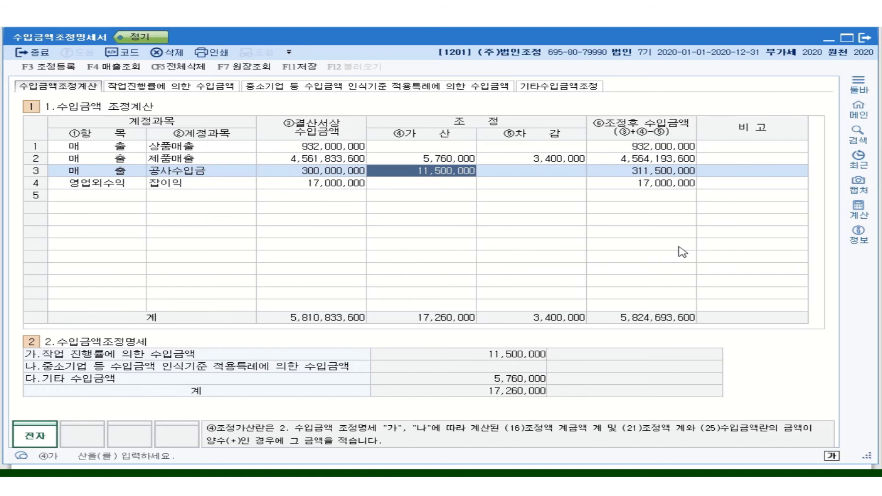
click(62, 69)
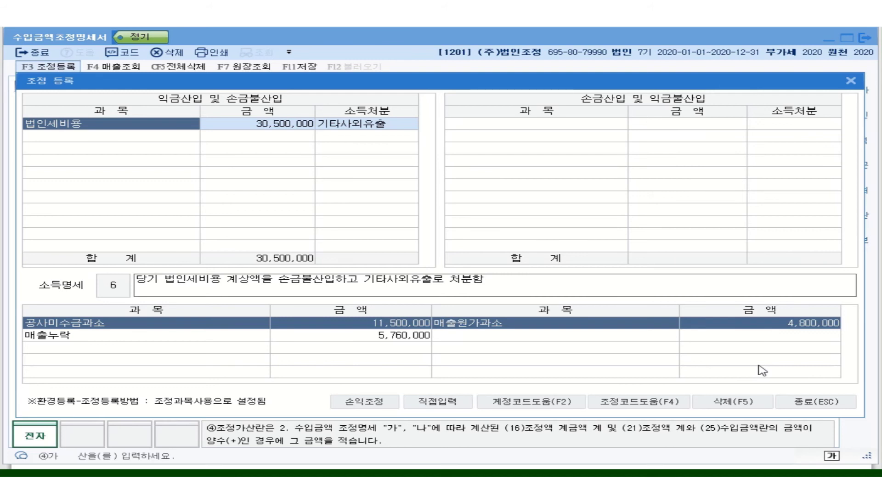
Add an entry below 법인세비용 under 익금산입 및 손금불산입, choosing 공사미수금과소 as its 조정과목.
click(76, 136)
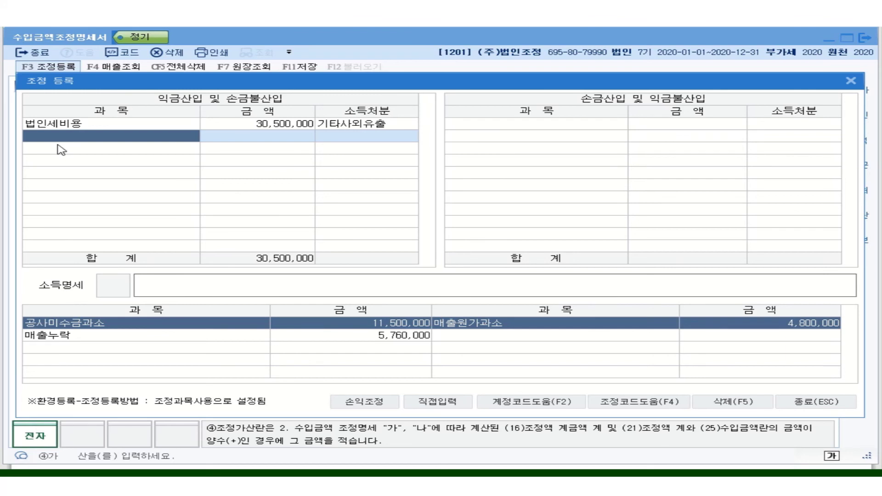
text(법)
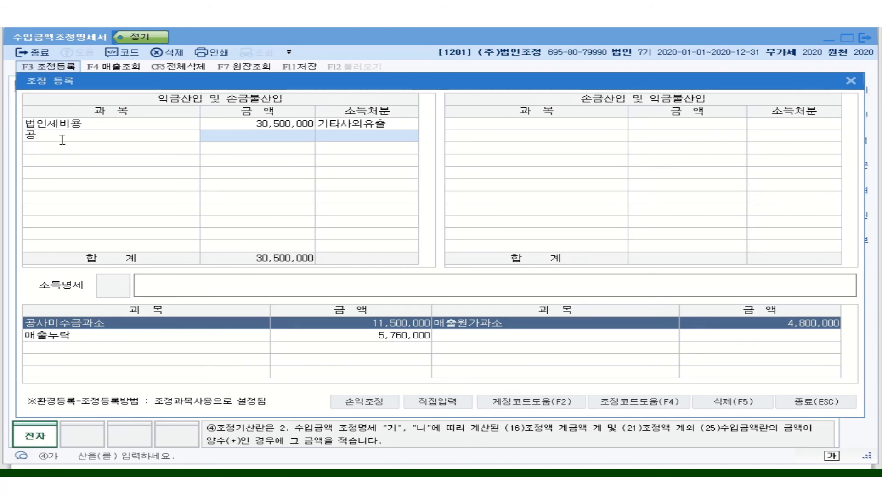
text(ㅅㅏ)
text(ㅁ)
text(수)
text(금ㄱ)
text(ㅅ)
key(BackSpace)
text(ㅗㅁㅐ)
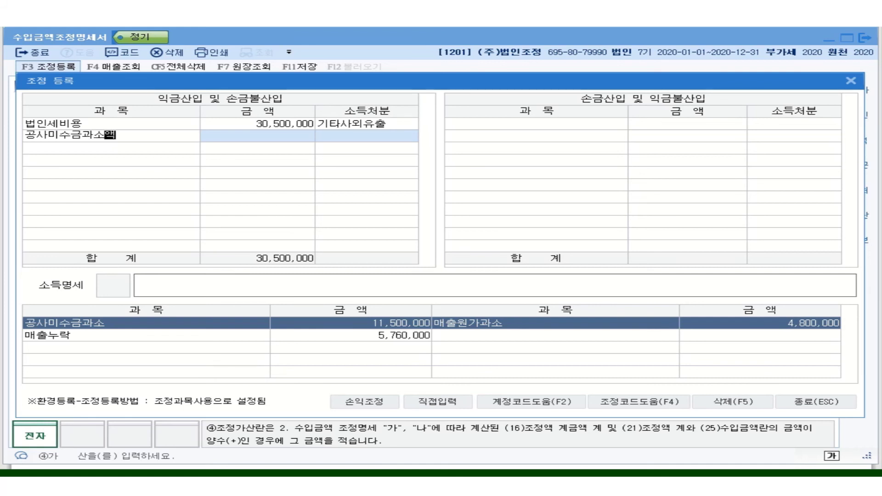
key(Return)
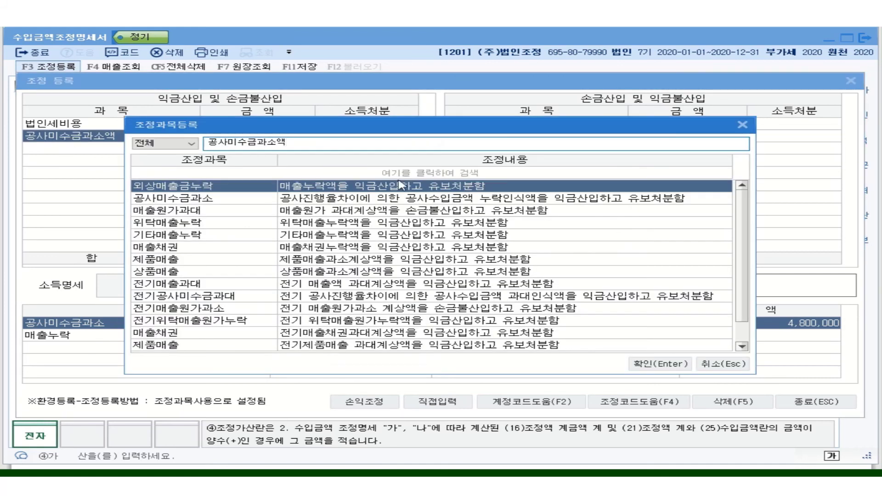
click(209, 202)
click(664, 365)
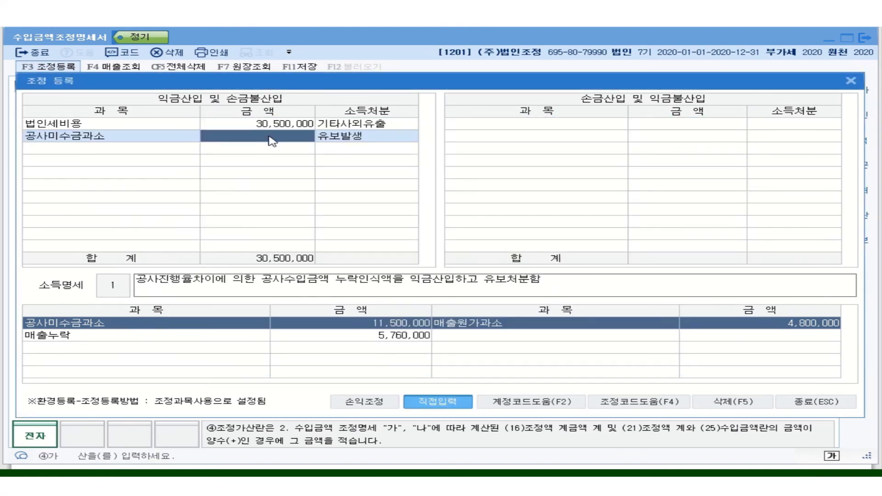
Set the 금액 of the 공사미수금과소 entry to 11,500,000 and keep 유보발생 as its 소득처분.
text(11500000)
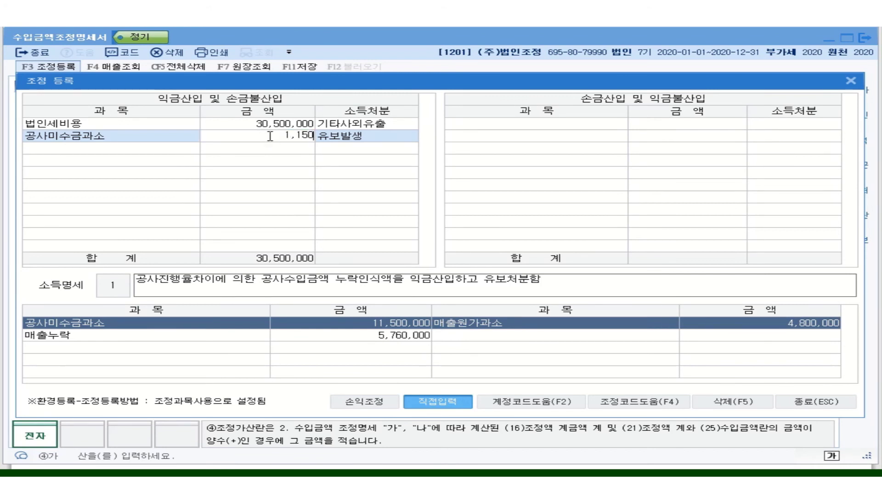
key(Return)
key(Return)
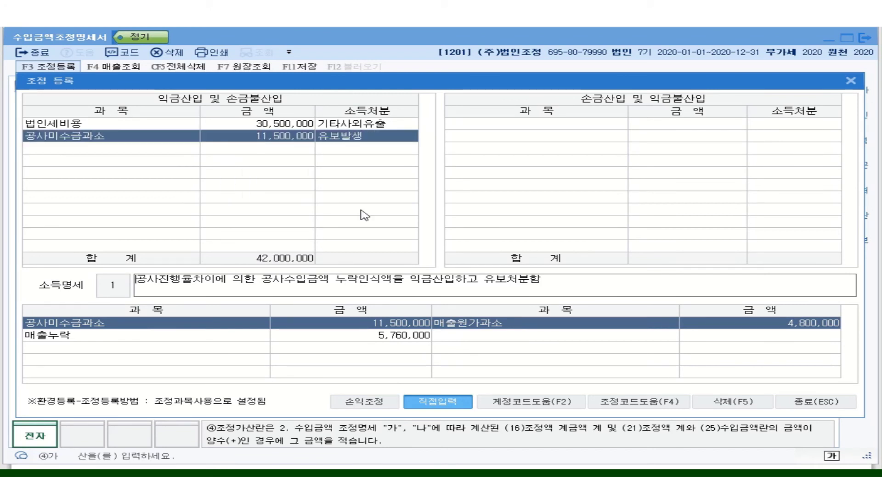
Add an entry named 위탁매출누락 below 공사미수금과소 under 익금산입 및 손금불산입.
click(59, 149)
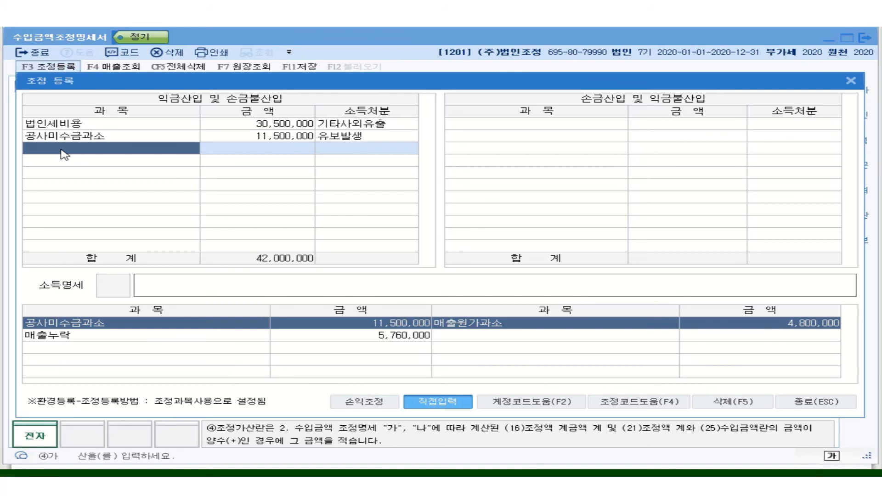
text(우)
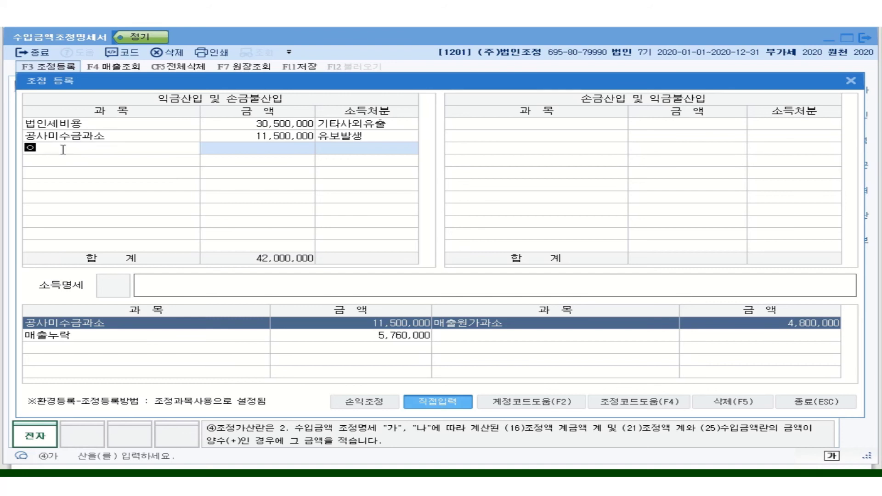
text(탁)
key(Return)
text(제품매출)
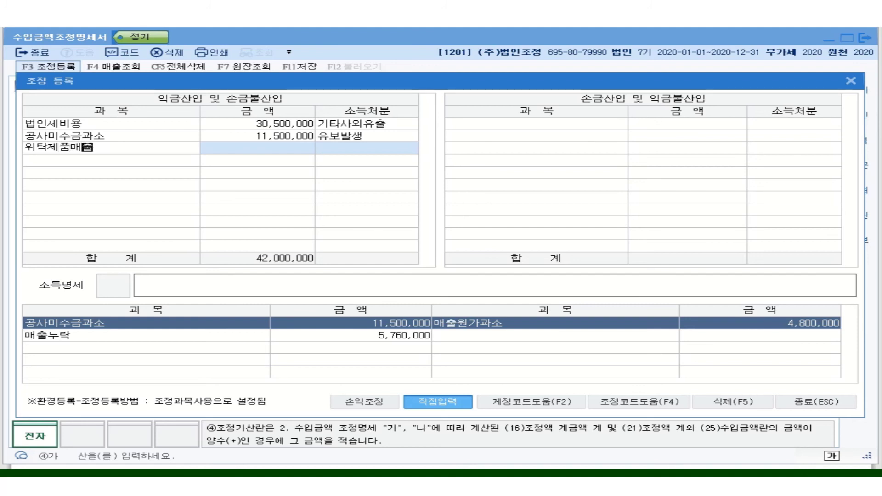
text(ㄴ누라)
key(Return)
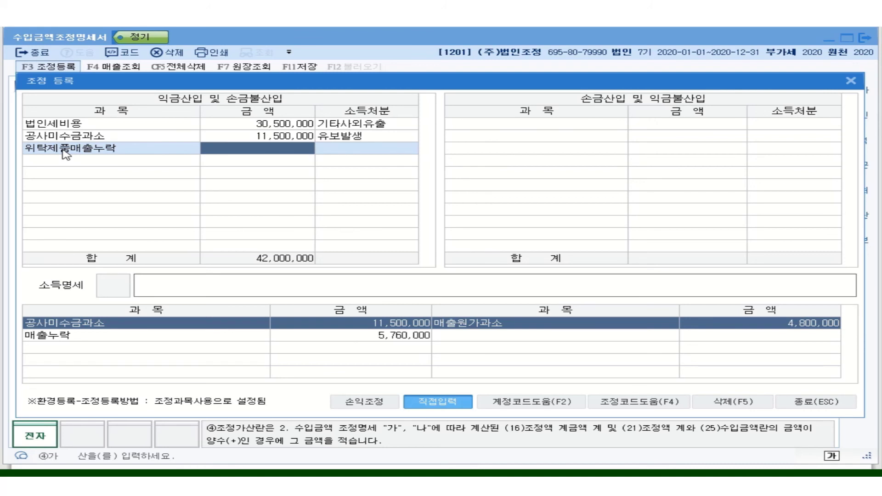
click(63, 154)
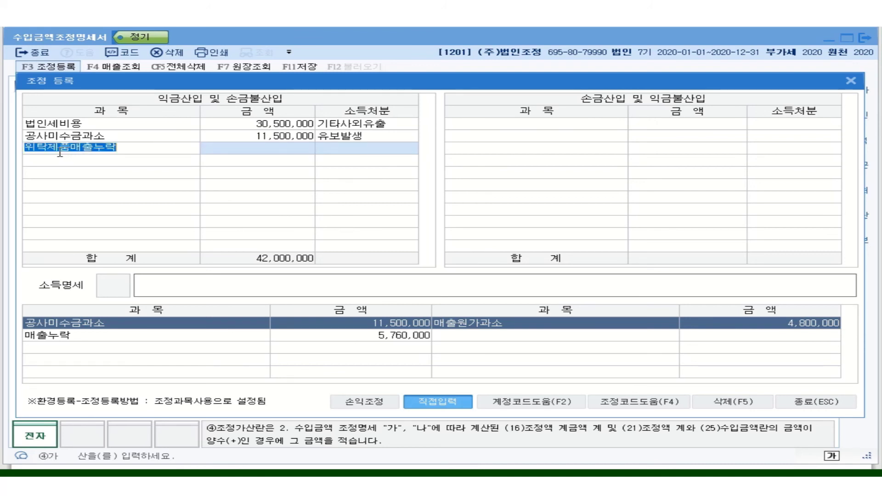
click(48, 148)
key(Delete)
key(Delete)
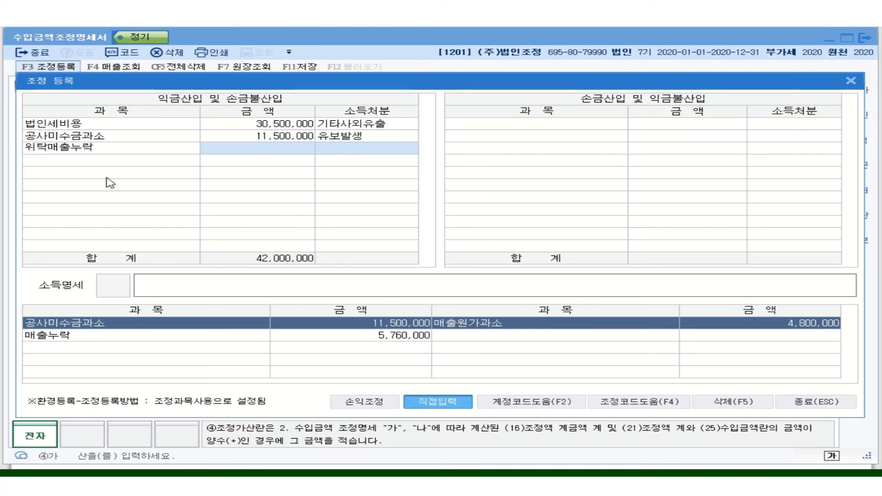
Set the 위탁매출누락 entry's 금액 to 5,760,000 and its 소득처분 to 유보발생.
click(264, 153)
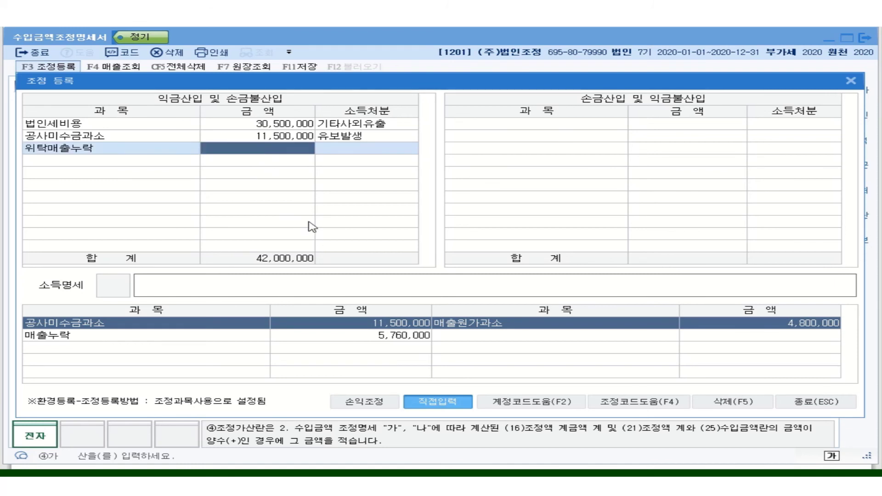
text(5760000)
key(Return)
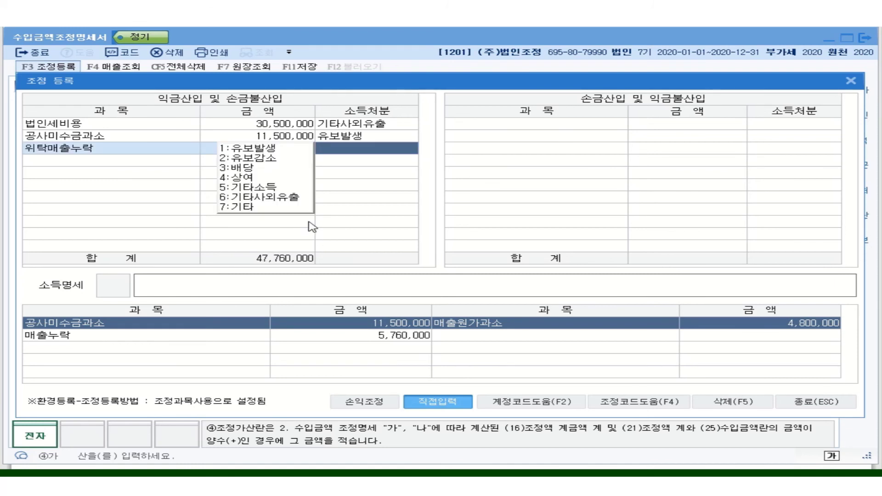
click(265, 151)
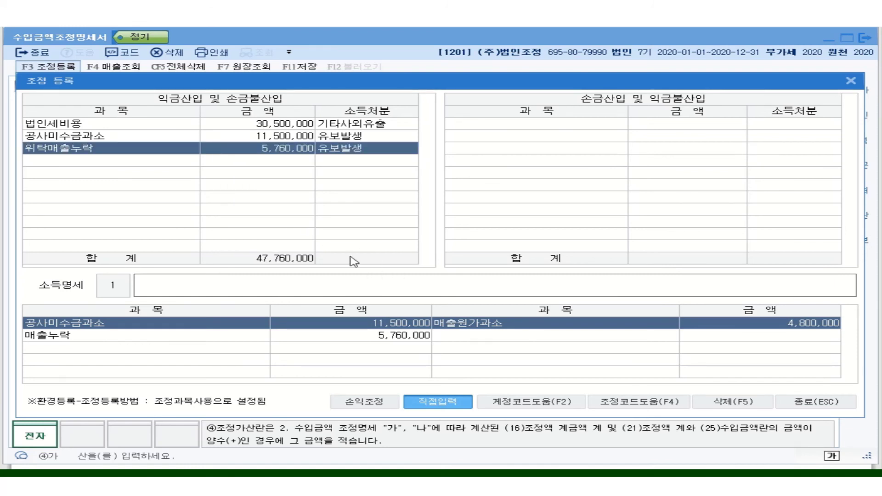
Add an entry named 위탁매출원가 in the first row under 손금산입 및 익금불산입.
click(508, 127)
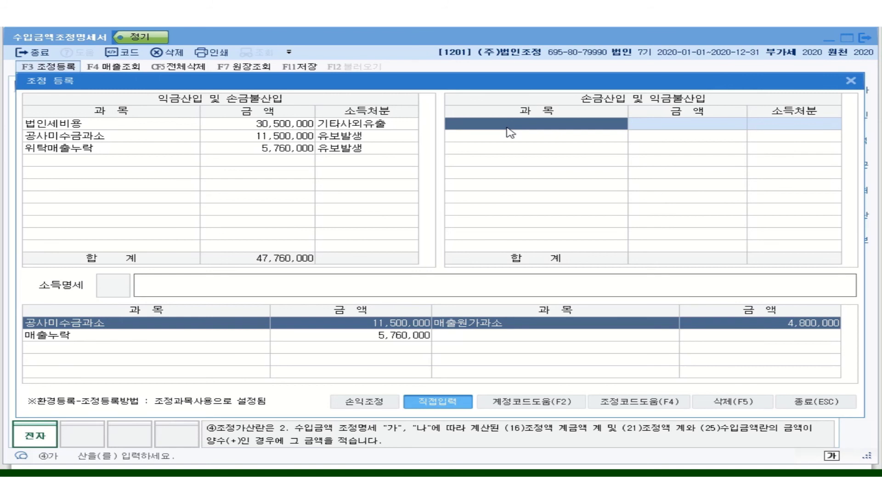
text(ㅇ)
text(ㅌ)
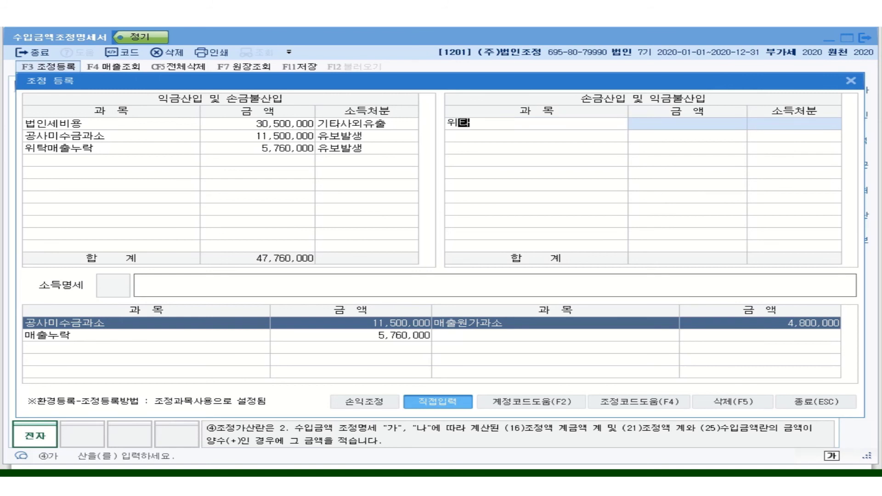
text(ㅁ)
text(ㅊㅜ)
text(ㅇ)
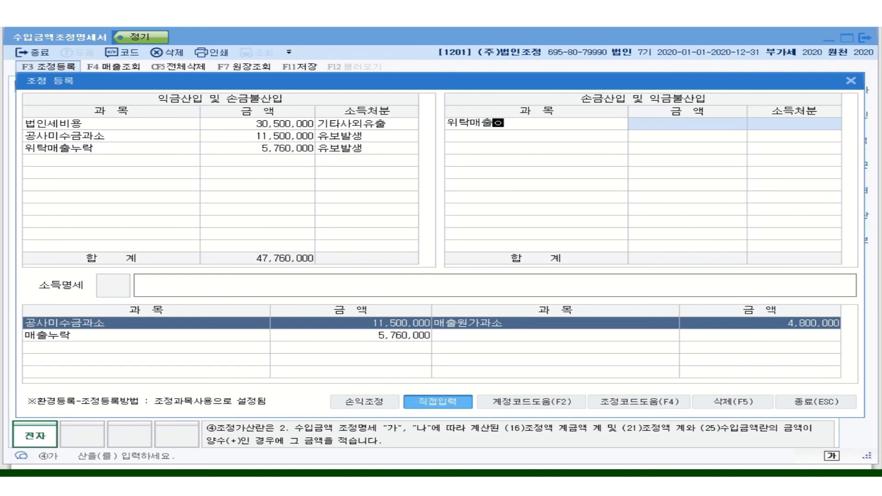
text(ㄱㅏ)
key(Return)
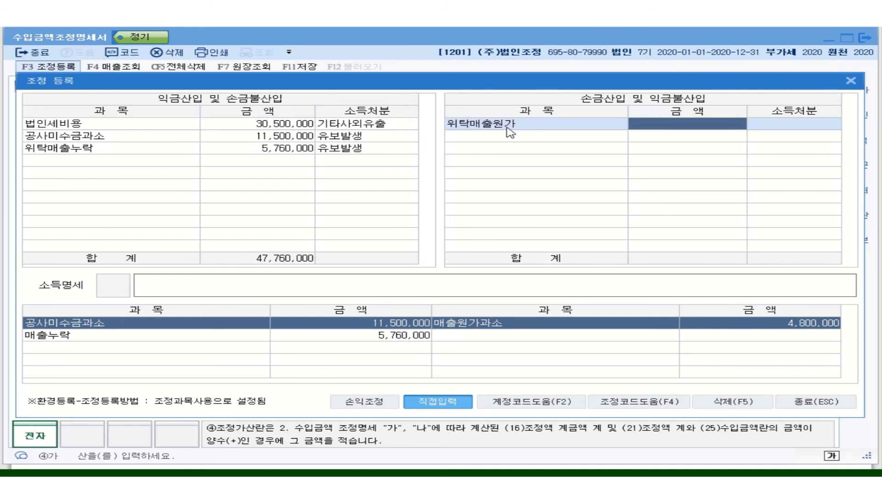
Set the 위탁매출원가 entry's 금액 to 4,800,000 and its 소득처분 to 유보발생.
text(4,800,000)
key(Return)
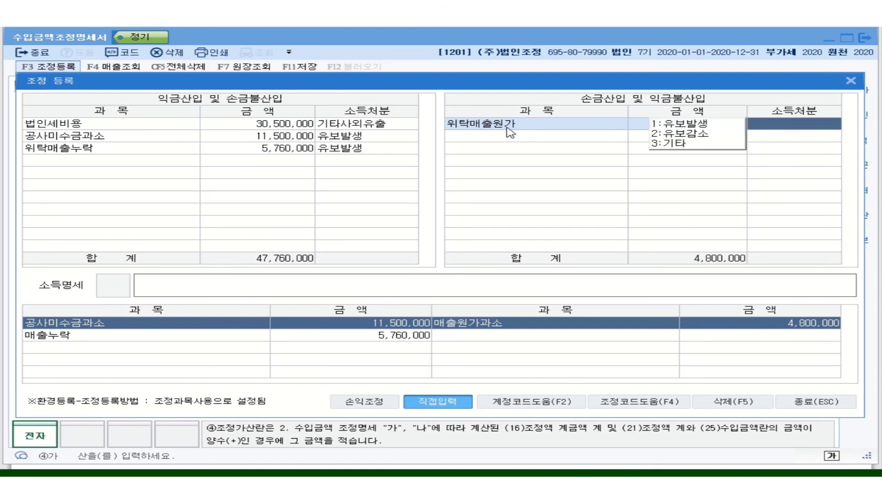
click(694, 125)
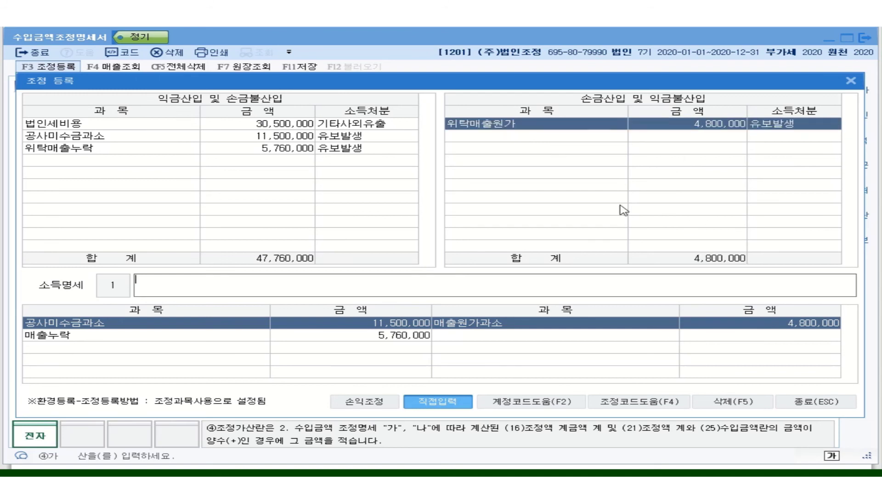
Review the 위탁매출원가 and 위탁매출누락 entries in 조정 등록, and close the dialog.
click(497, 139)
click(499, 128)
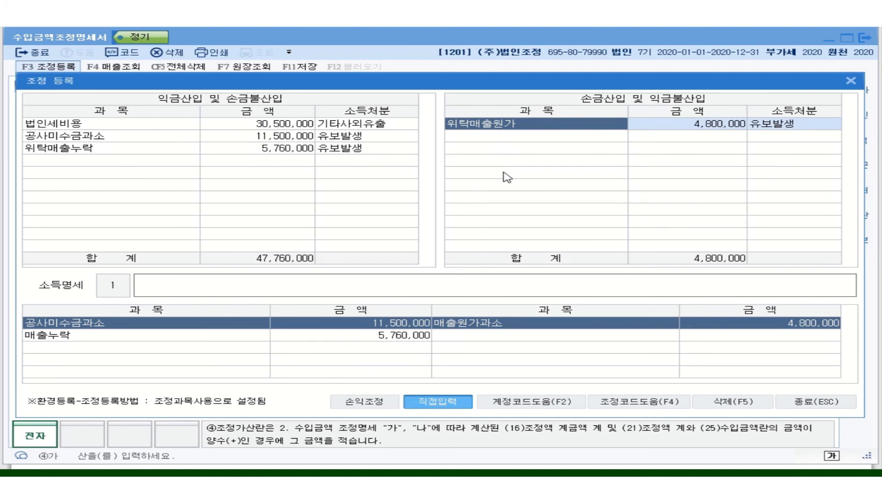
click(99, 150)
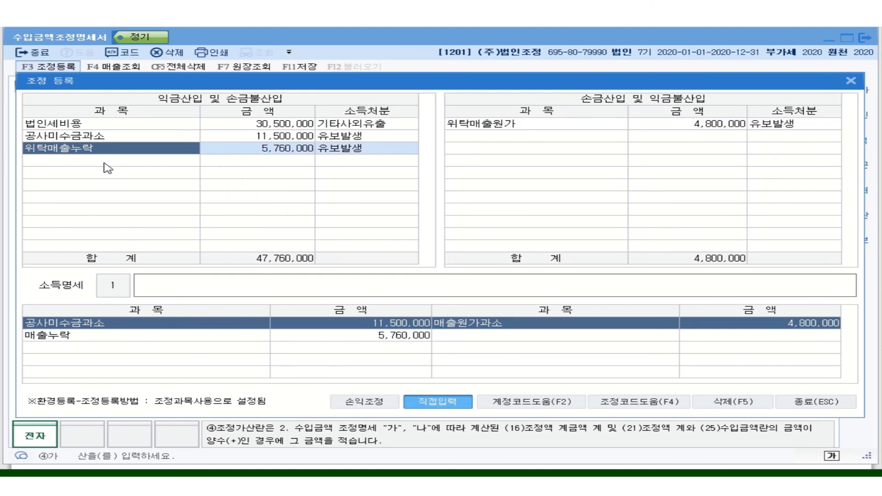
click(104, 161)
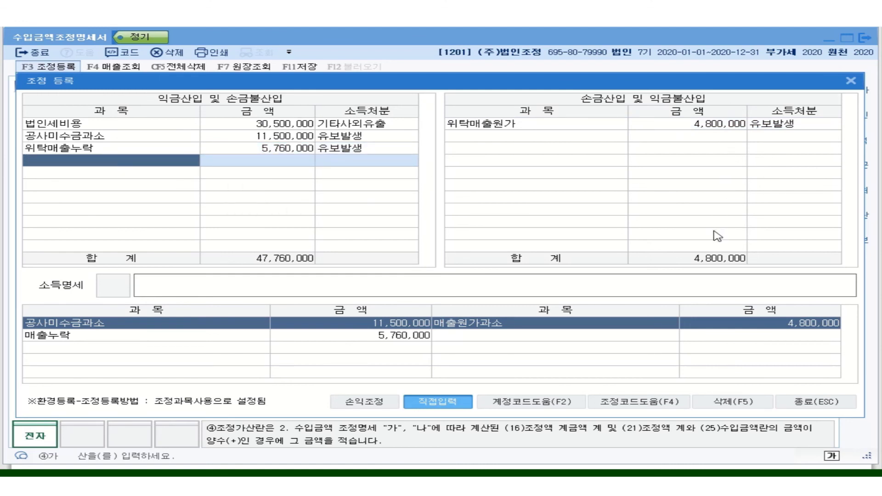
click(851, 81)
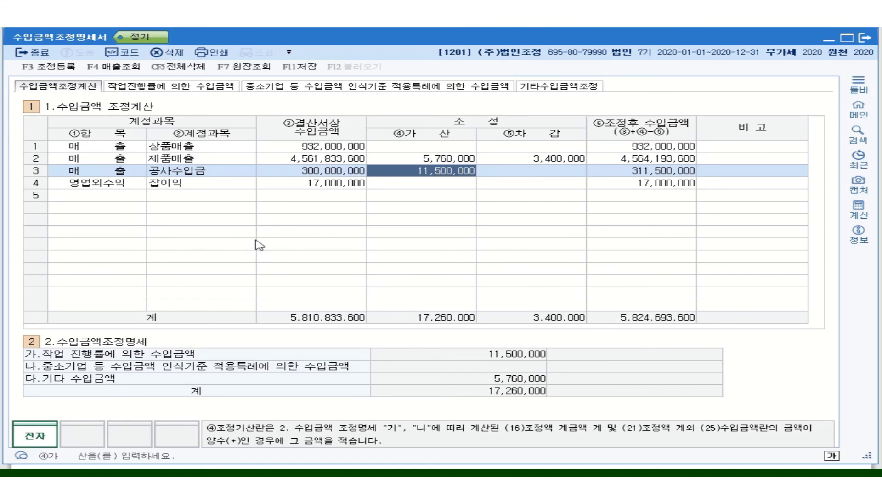
Examine the print preview of the 수입금액조정명세서 from 수입금액 조정계산 down to 기타 수입금액, and close it.
click(212, 54)
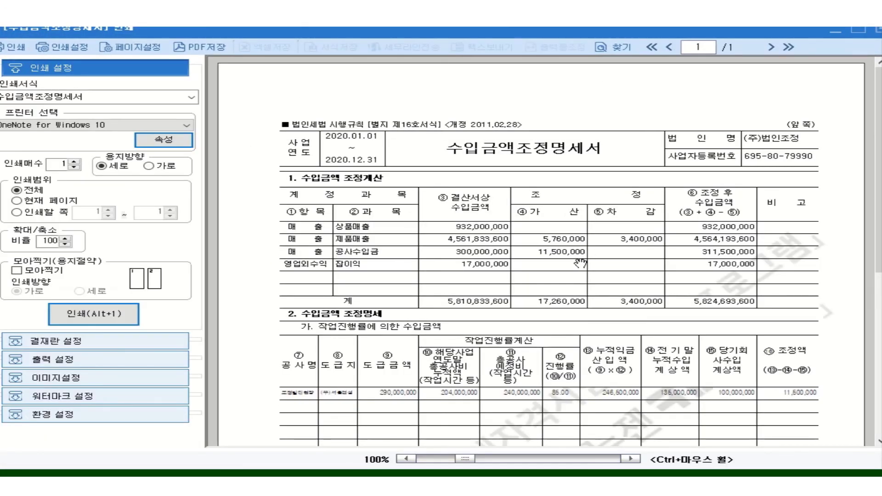
scroll(583, 260, down, 1)
scroll(515, 197, up, 3)
scroll(518, 272, down, 3)
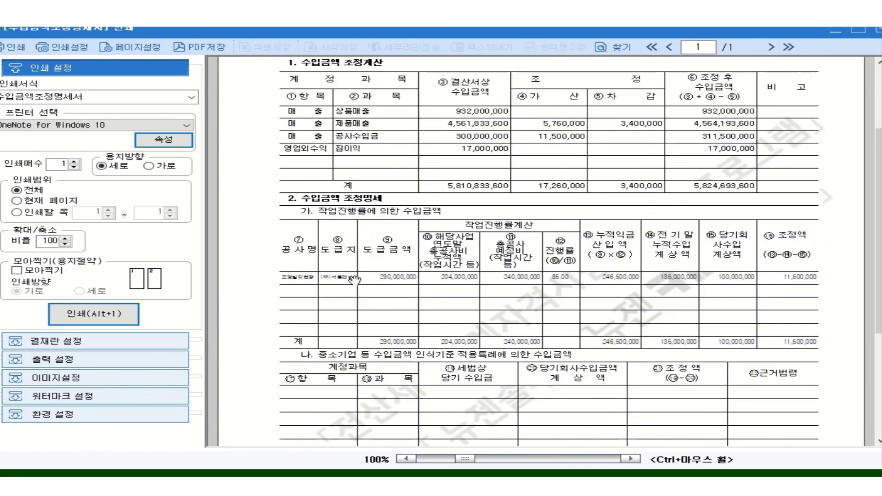
scroll(661, 316, down, 3)
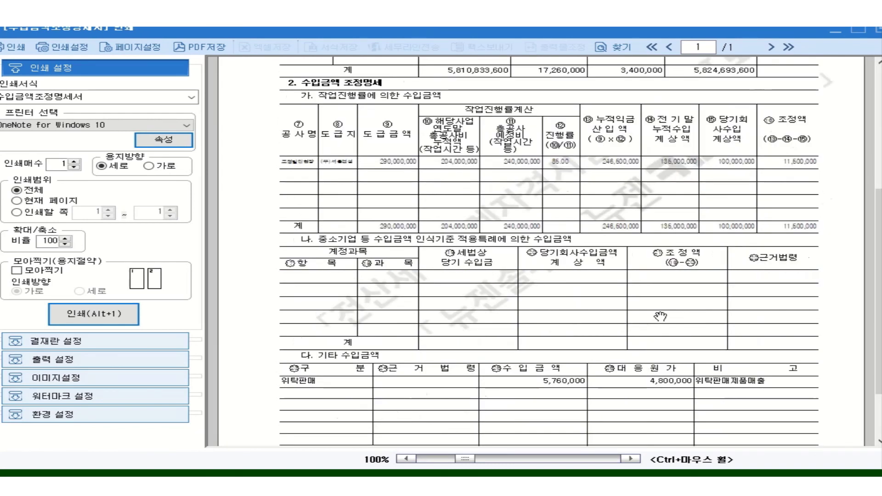
scroll(661, 317, down, 3)
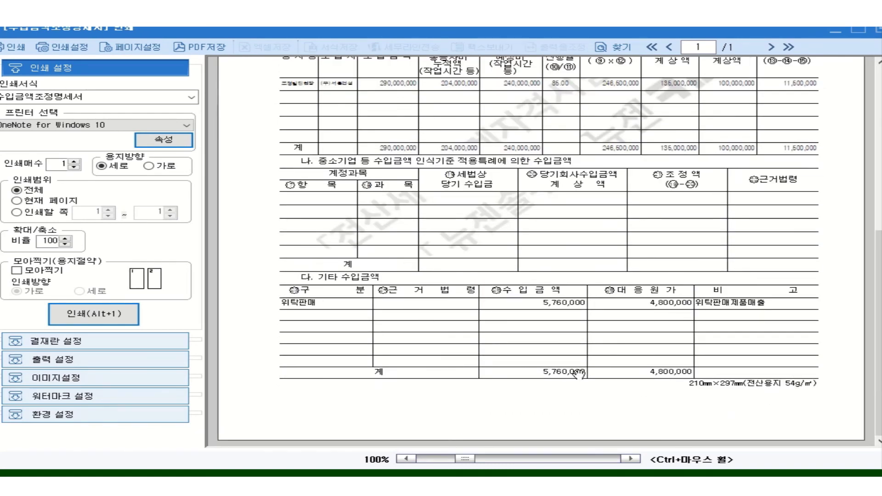
scroll(578, 373, up, 10)
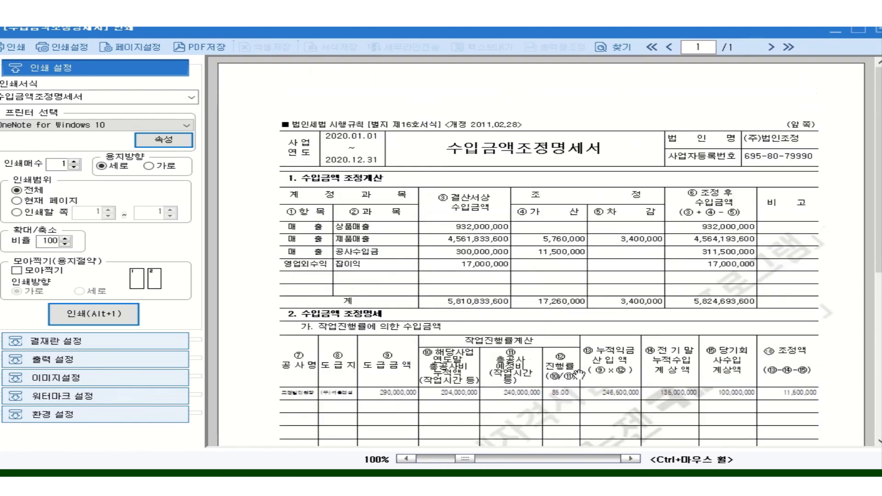
click(878, 29)
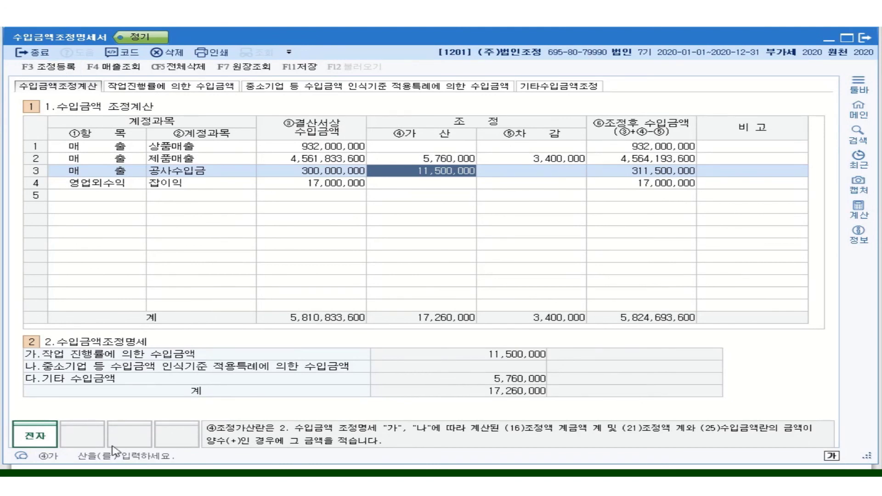
Leave the 수입금액조정명세서 and open the 자본금과적립금조정명세서 under 법인조정 II.
key(Escape)
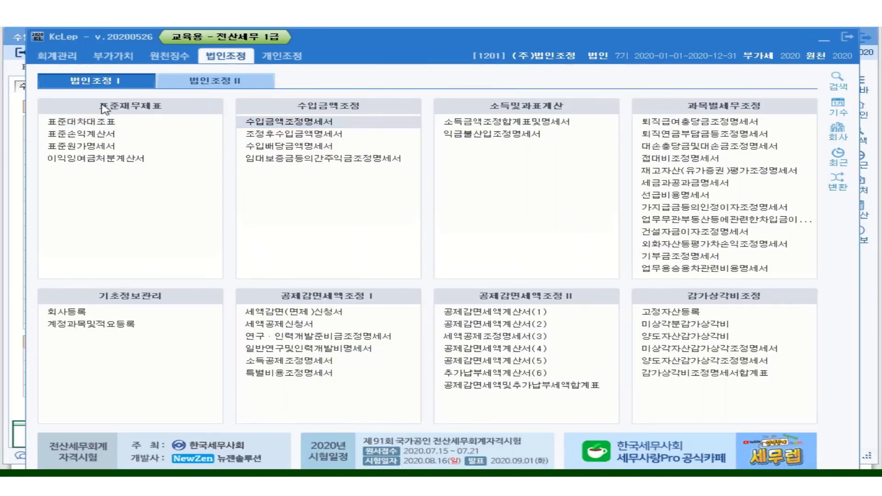
click(221, 82)
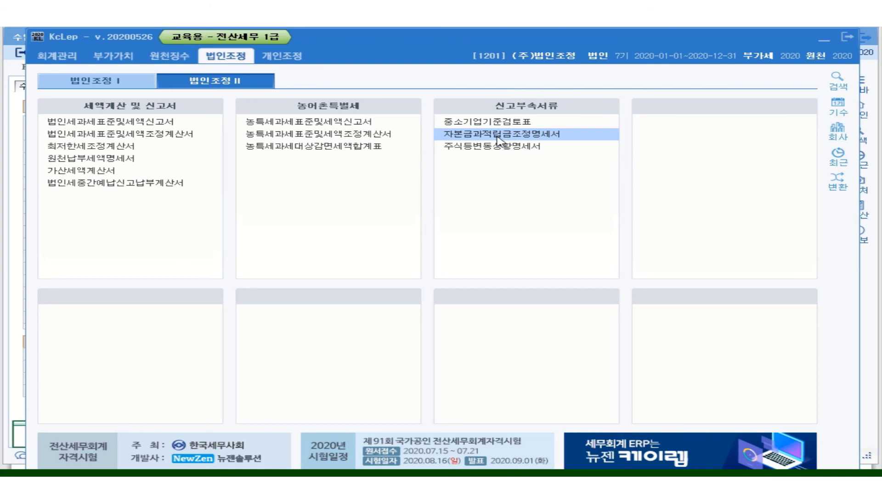
double_click(506, 138)
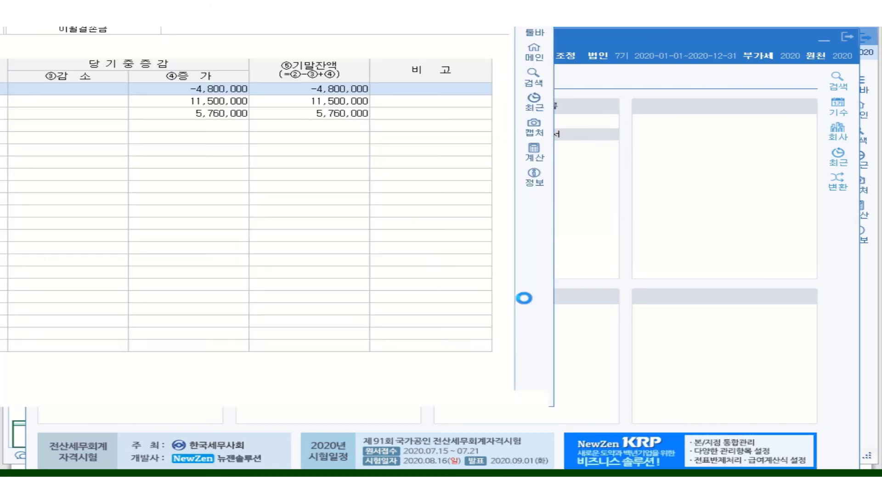